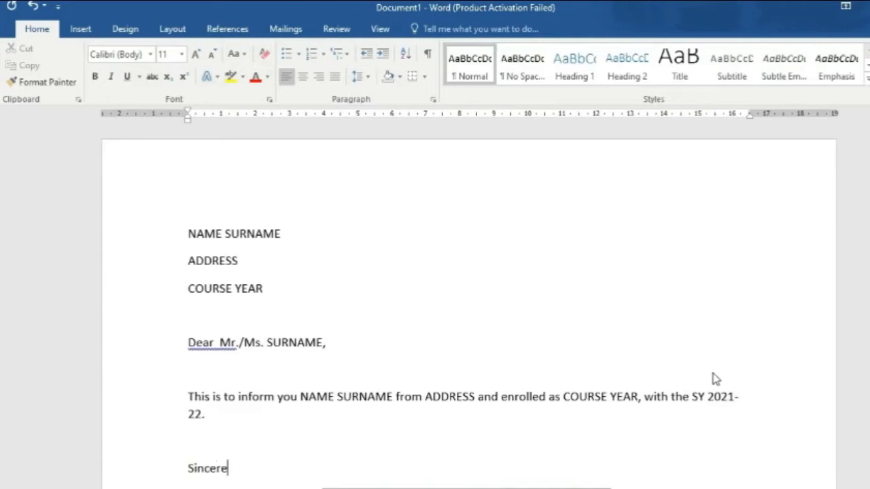
pyautogui.press('Return')
pyautogui.press('Return')
# Step: Add the signer's name, end the sentence with 'and currently enrolled in 1 unit lab in CPE ELEC1-Cognate.', and add 'Faculty'
pyautogui.click(713, 373)
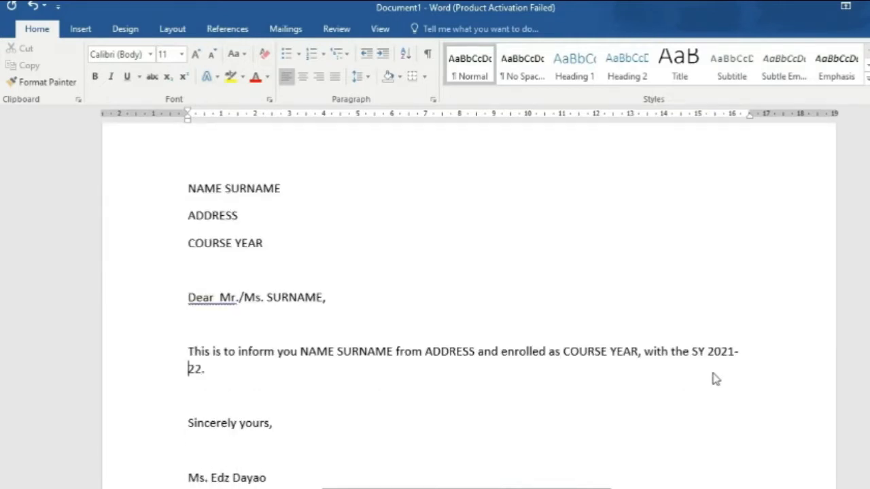
pyautogui.press('BackSpace')
pyautogui.press('BackSpace')
pyautogui.write('and currently enrolled in 1 unit lab in ')
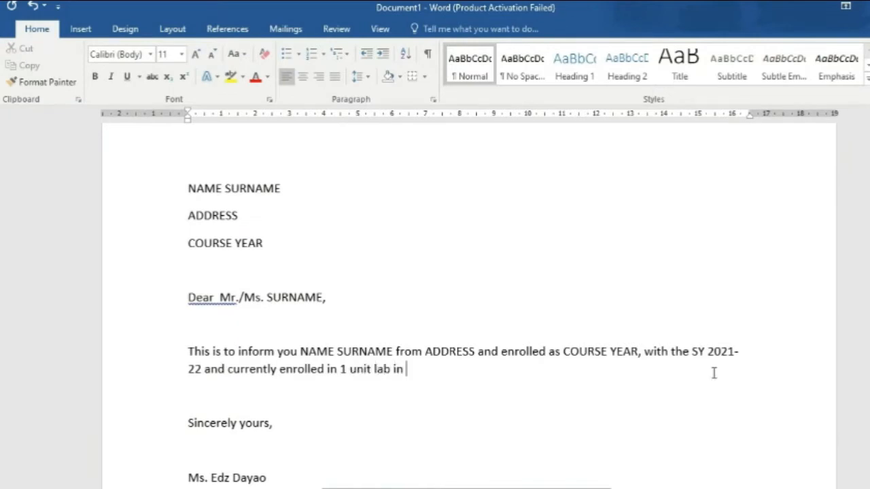
pyautogui.write('CPE ELEC1-Cognate.')
pyautogui.click(275, 467)
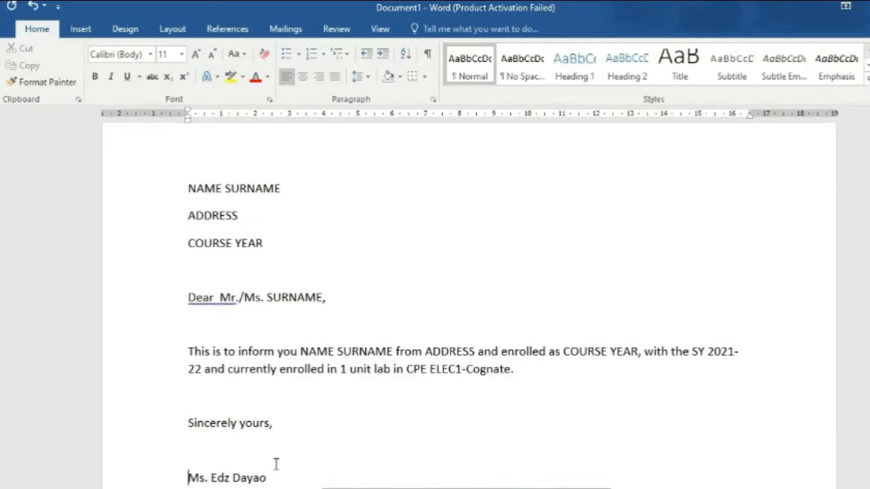
pyautogui.press('Return')
pyautogui.write('Faculty')
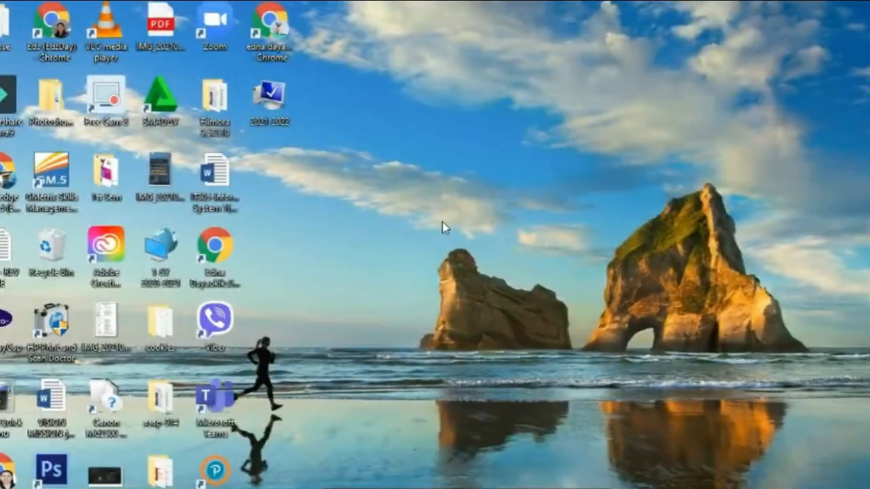
# Step: Create a new desktop folder and type '1 (DAY)' for its name
pyautogui.rightClick(442, 224)
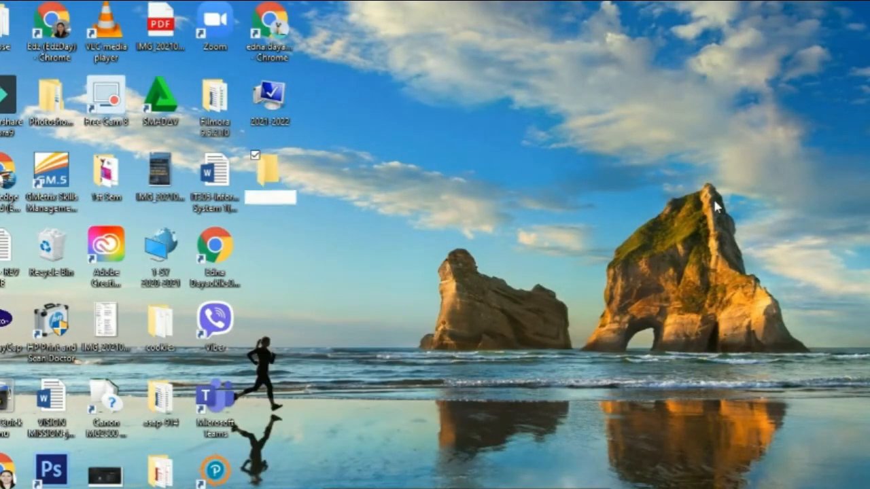
pyautogui.write('1 (DAY)')
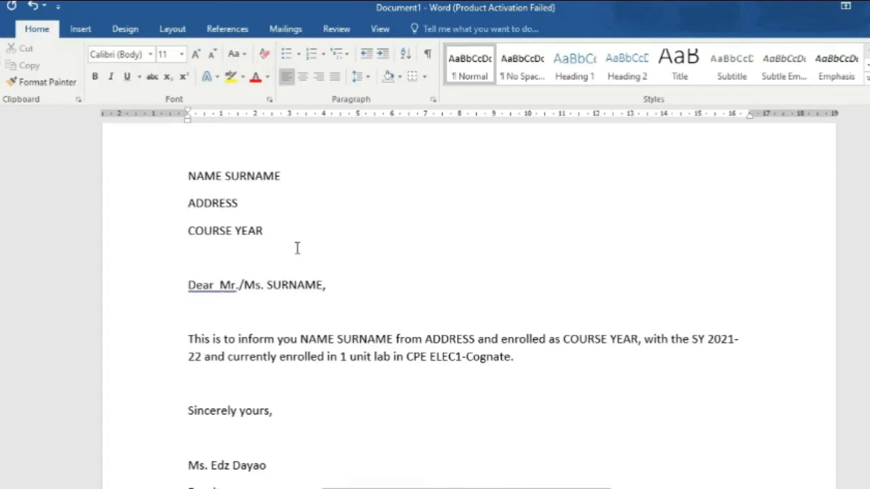
# Step: Run Spelling & Grammar and ignore the double-space and Mr. punctuation warnings, leaving 'SY 2021-22' unchanged
pyautogui.click(336, 29)
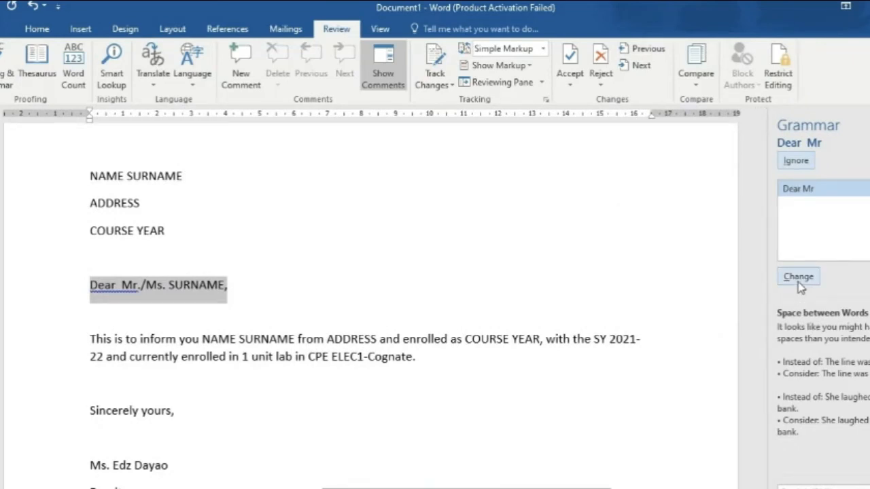
pyautogui.click(803, 166)
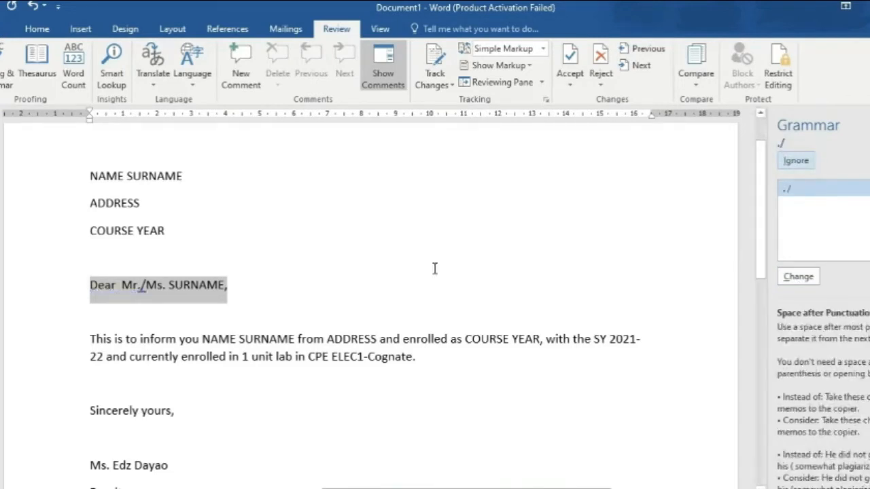
pyautogui.click(795, 162)
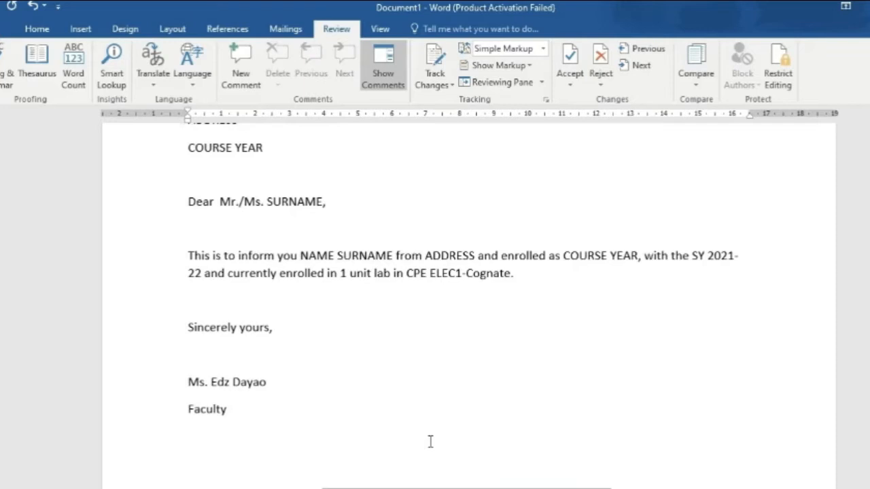
pyautogui.scroll(1, 431, 443)
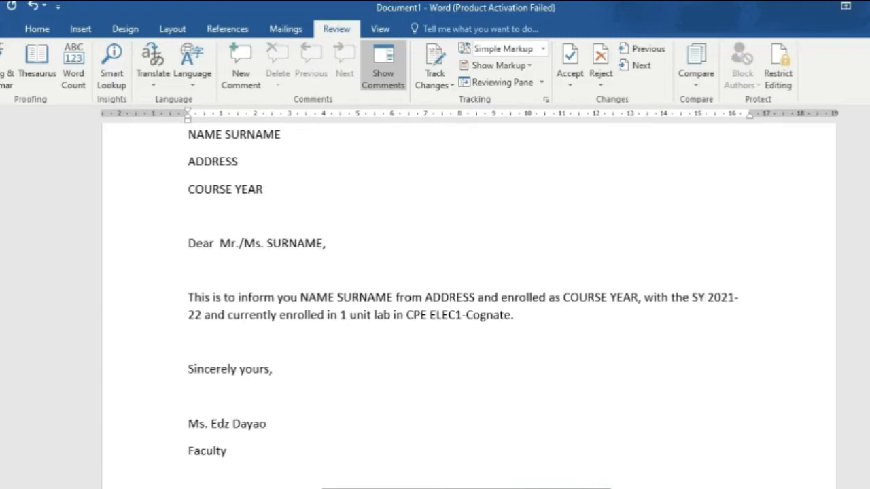
pyautogui.scroll(5, 469, 306)
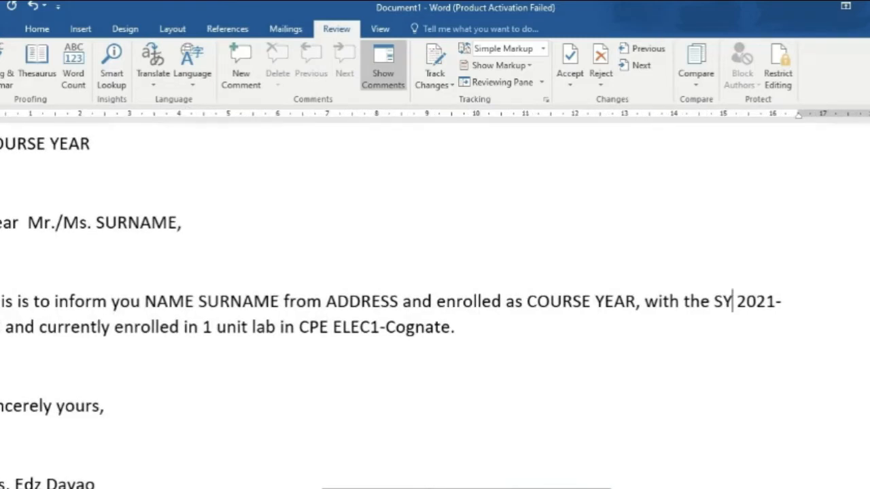
pyautogui.scroll(-5, 446, 383)
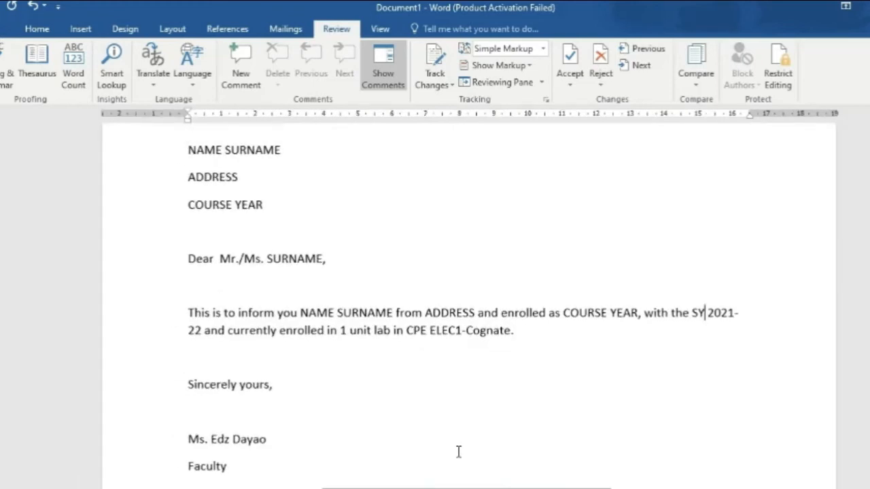
pyautogui.scroll(1, 459, 451)
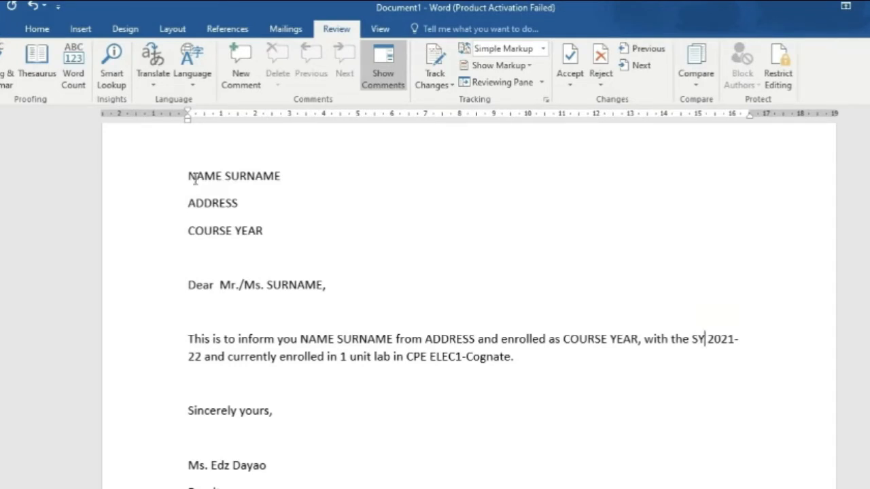
# Step: Set Spacing After to 0 pt for the three recipient address lines
pyautogui.moveTo(195, 178); pyautogui.dragTo(288, 230)
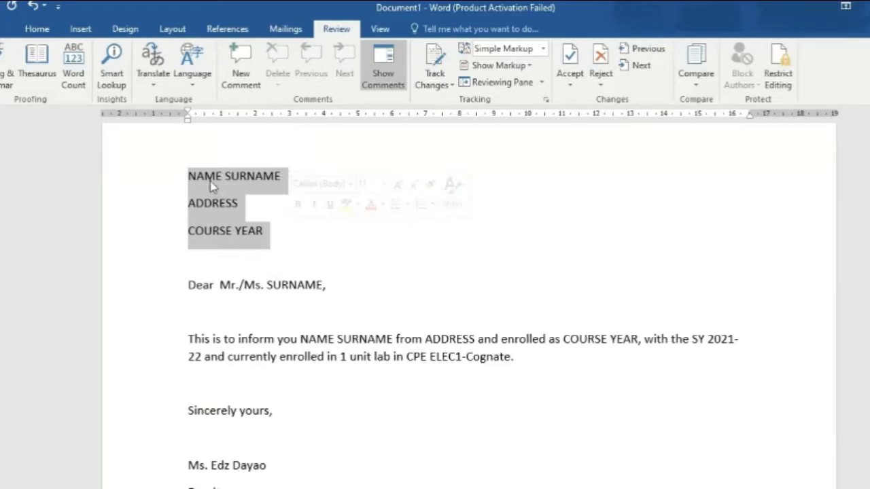
pyautogui.click(183, 31)
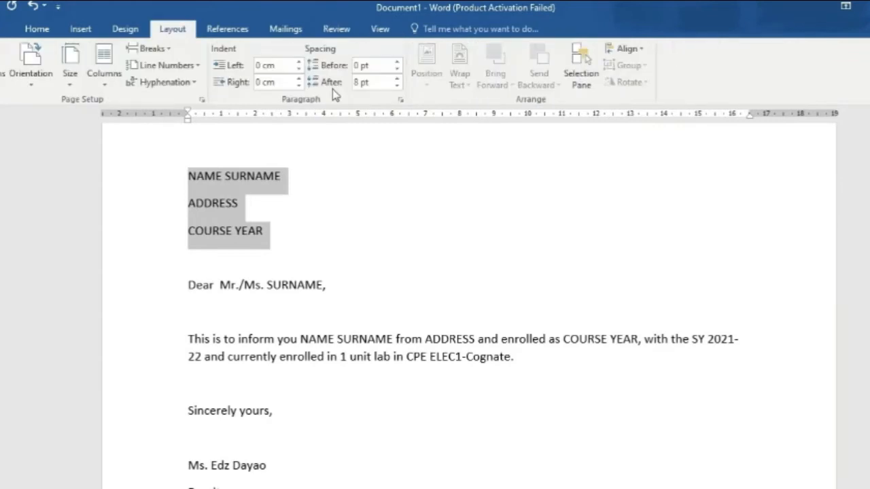
pyautogui.click(397, 86)
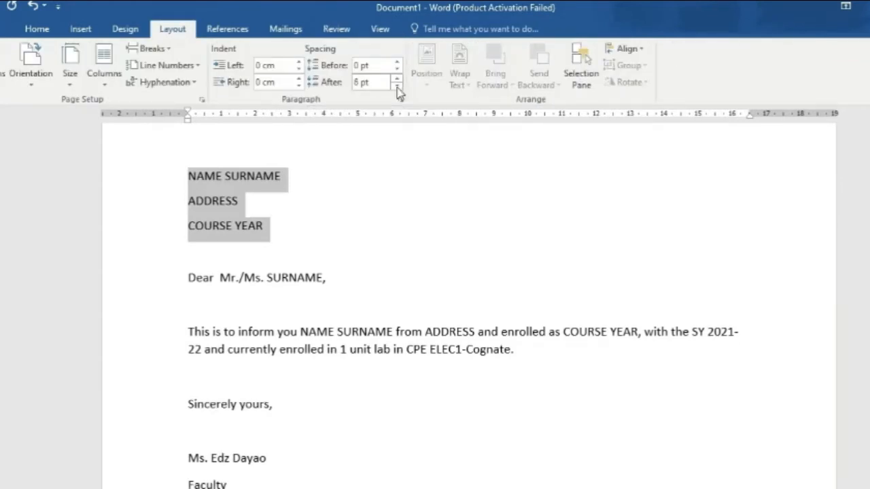
pyautogui.click(397, 86)
pyautogui.click(398, 87)
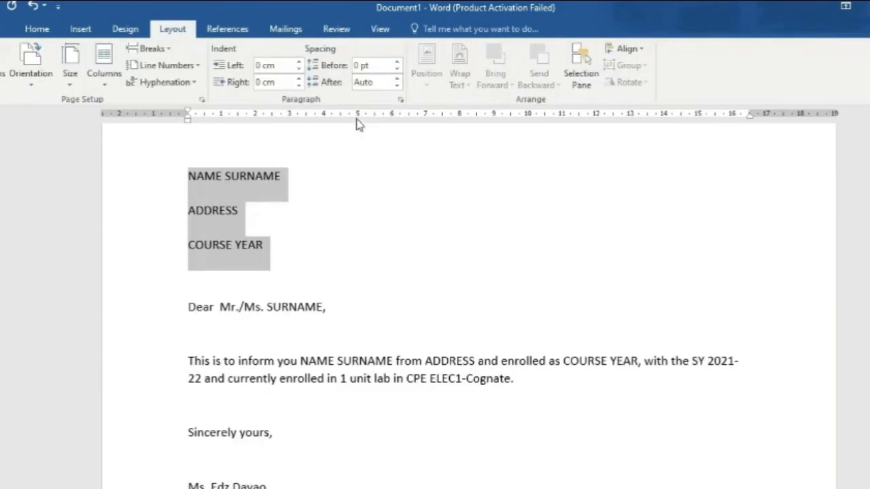
pyautogui.click(397, 79)
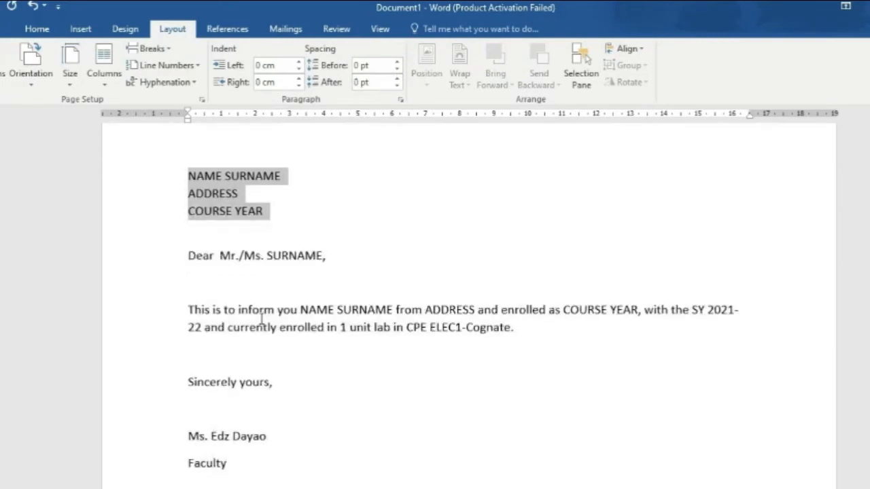
# Step: Remove the spacing between the signer's name and Faculty lines
pyautogui.scroll(-3, 169, 356)
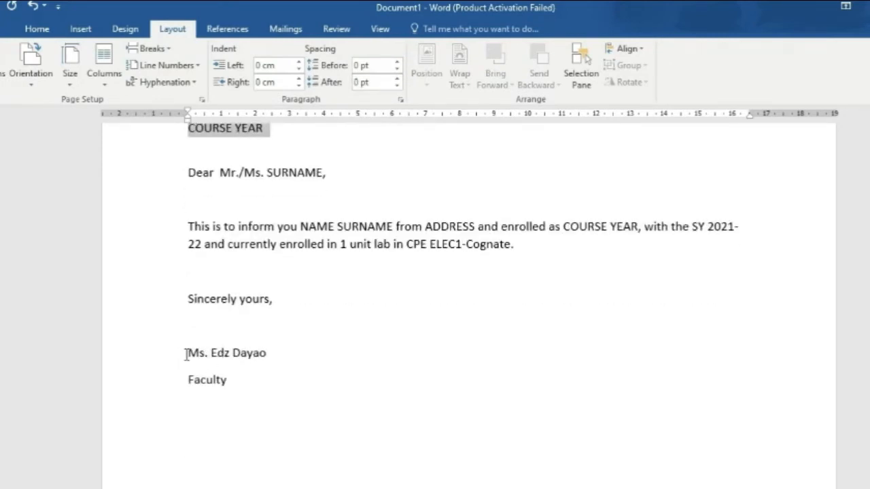
pyautogui.moveTo(185, 353); pyautogui.dragTo(235, 382)
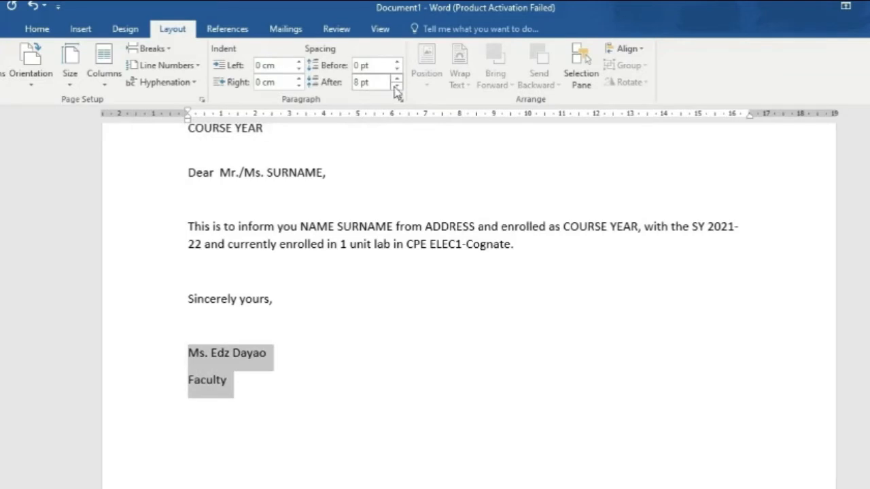
pyautogui.click(397, 86)
pyautogui.click(408, 307)
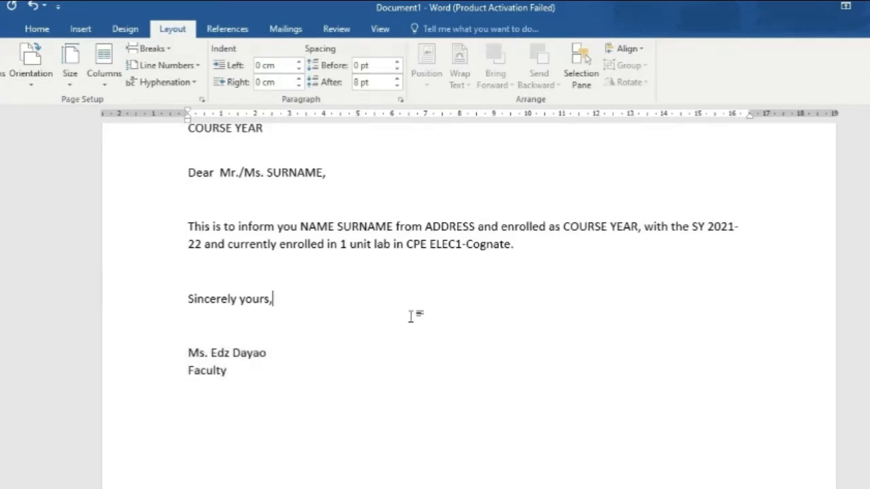
pyautogui.scroll(3, 641, 362)
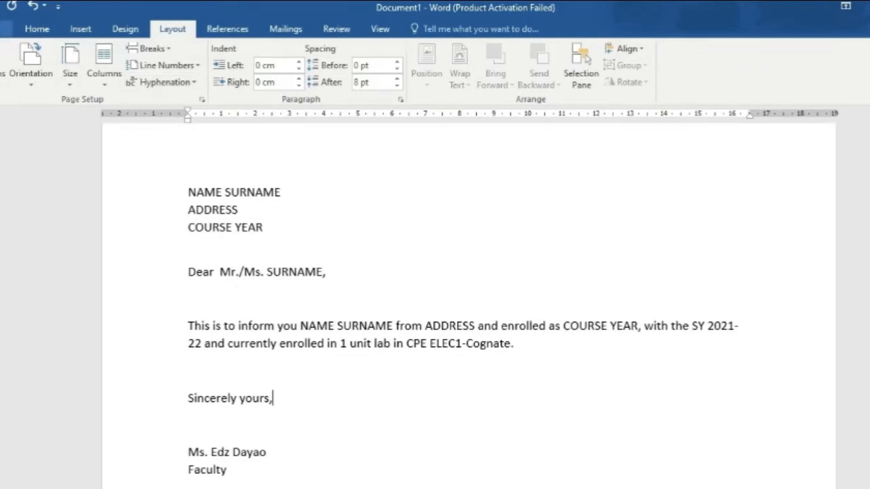
# Step: Save the letter as '1-LETTER TEMPLATE' in the COGNATE1 folder on the Desktop
pyautogui.hotkey('ctrl', 's')
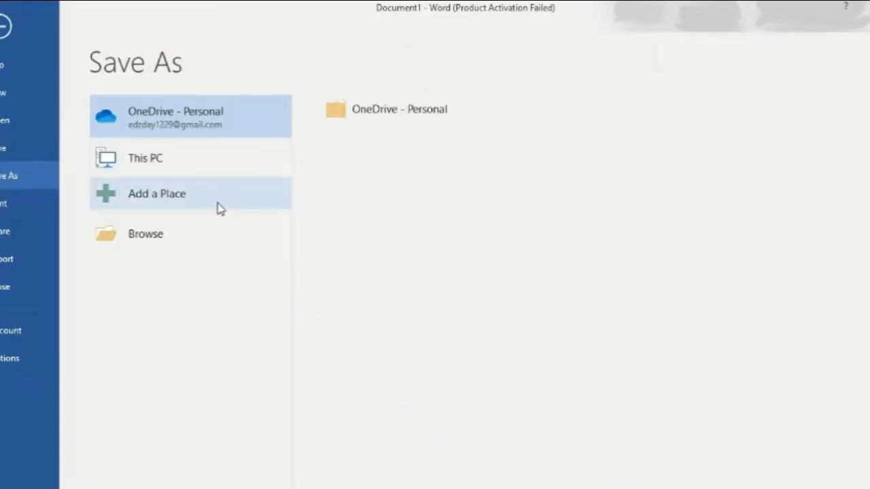
pyautogui.click(211, 225)
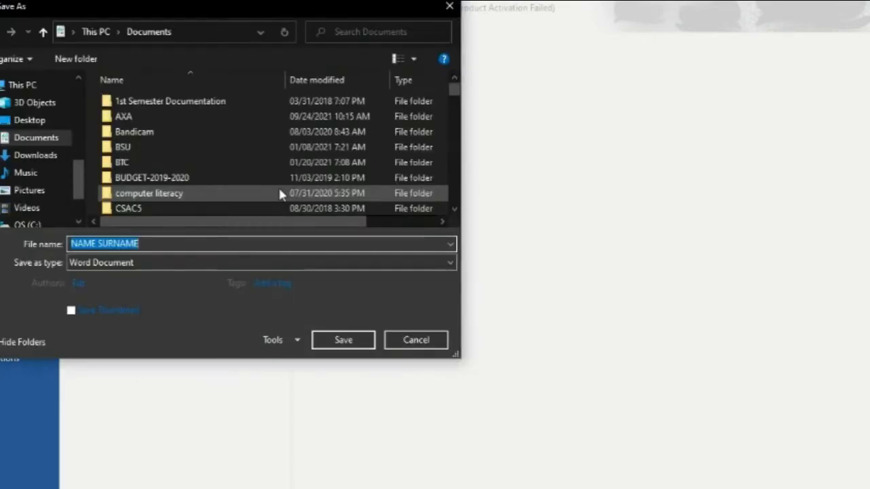
pyautogui.click(37, 121)
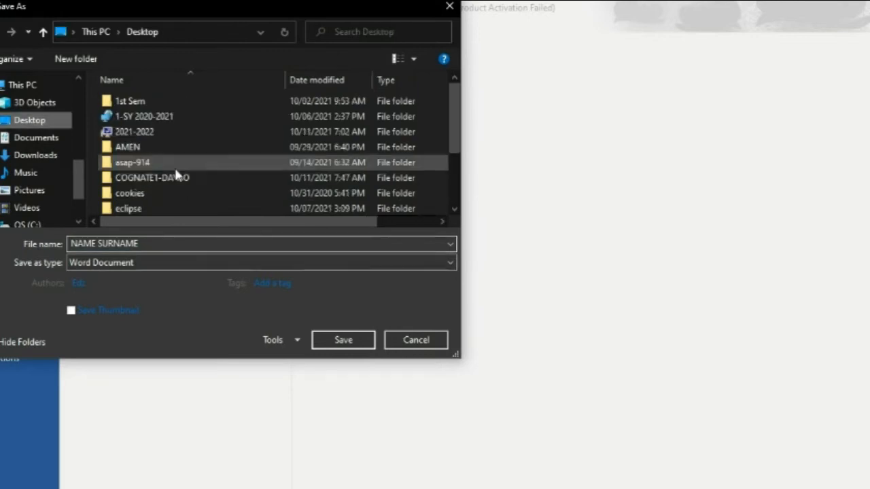
pyautogui.doubleClick(193, 178)
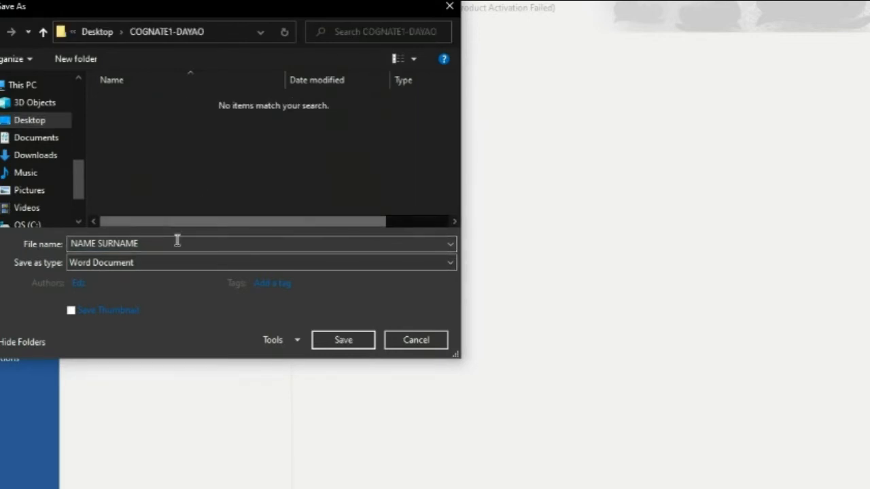
pyautogui.write('1-')
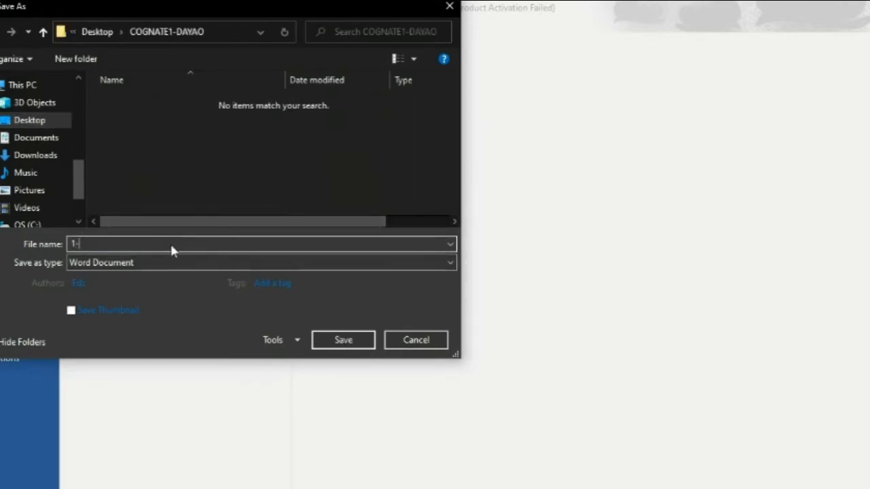
pyautogui.write('LETTER TEMPA')
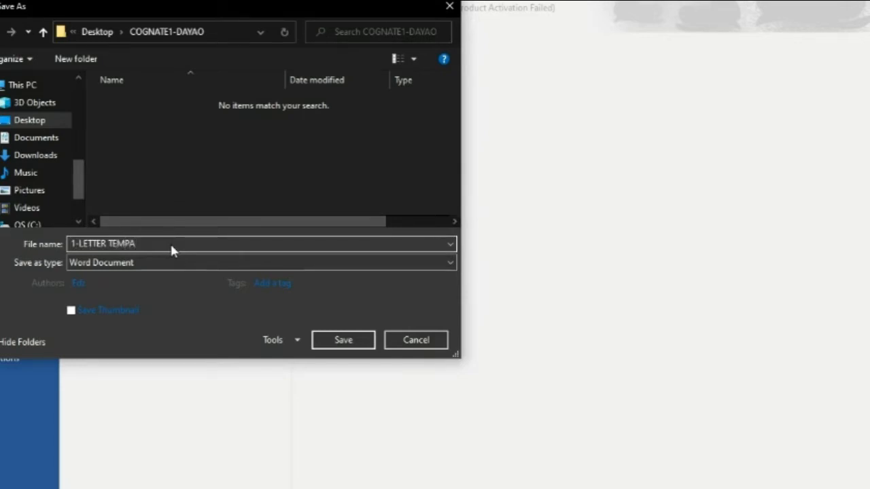
pyautogui.press('BackSpace')
pyautogui.write('LATE')
pyautogui.press('Return')
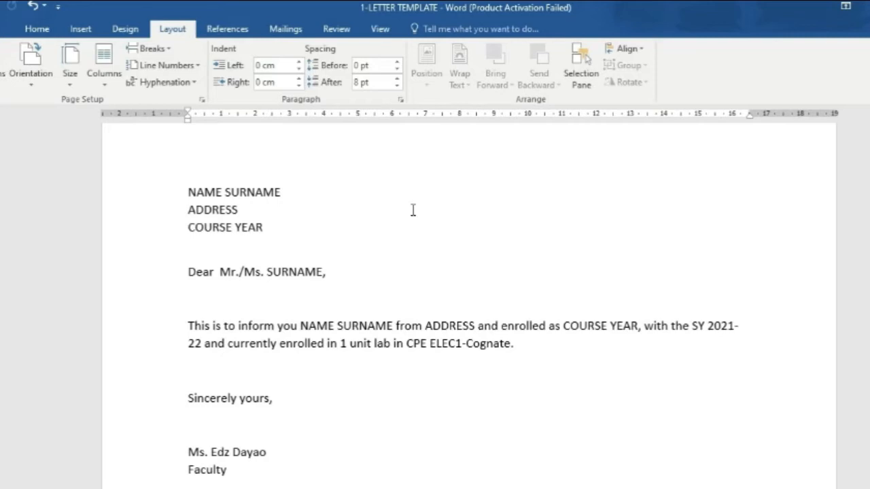
# Step: From Mailings, start typing a new recipient list and open its Customize Columns dialog
pyautogui.click(294, 30)
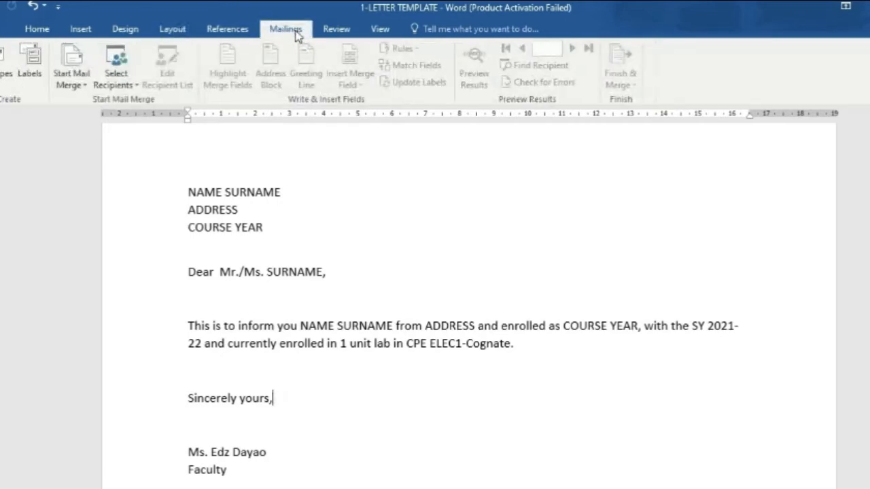
pyautogui.click(130, 87)
pyautogui.click(112, 131)
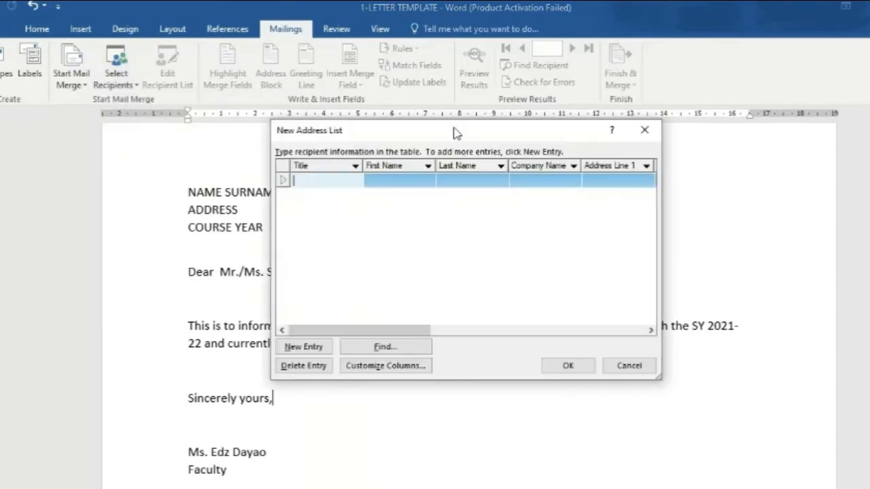
pyautogui.moveTo(455, 133); pyautogui.dragTo(530, 122)
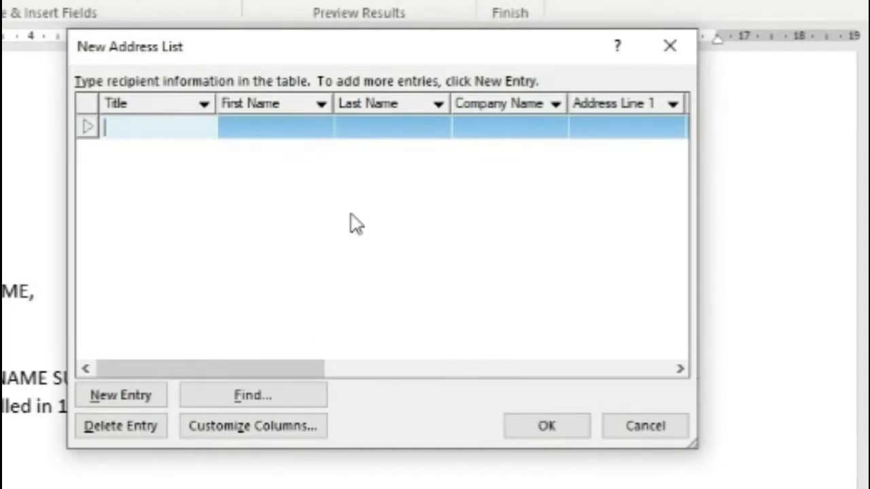
pyautogui.click(252, 425)
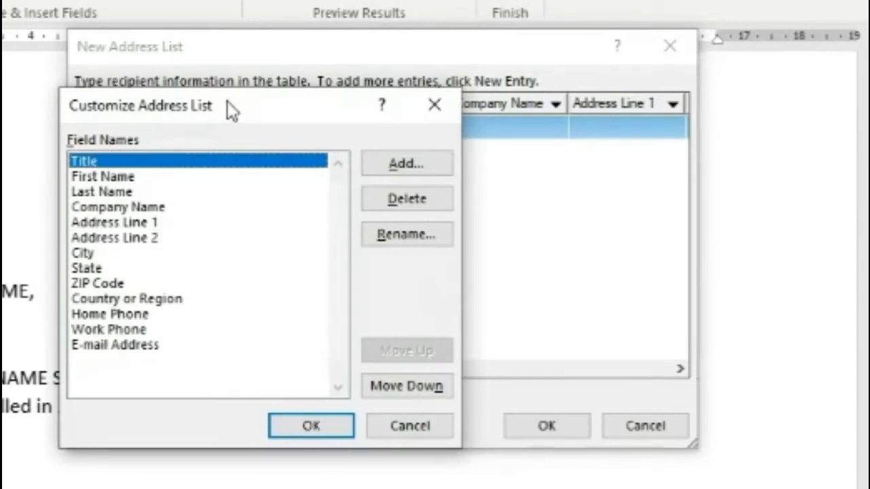
# Step: Delete the fields from E-mail Address up through Address Line 2, confirming each removal
pyautogui.moveTo(234, 108); pyautogui.dragTo(350, 104)
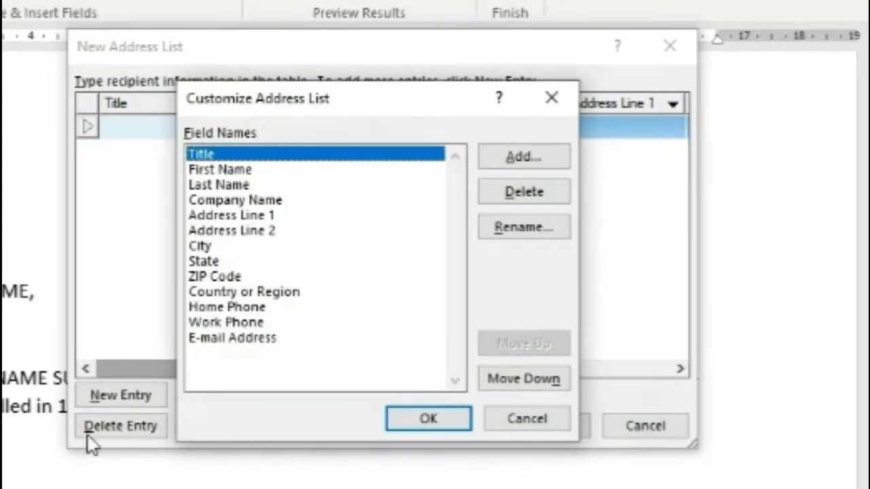
pyautogui.click(245, 337)
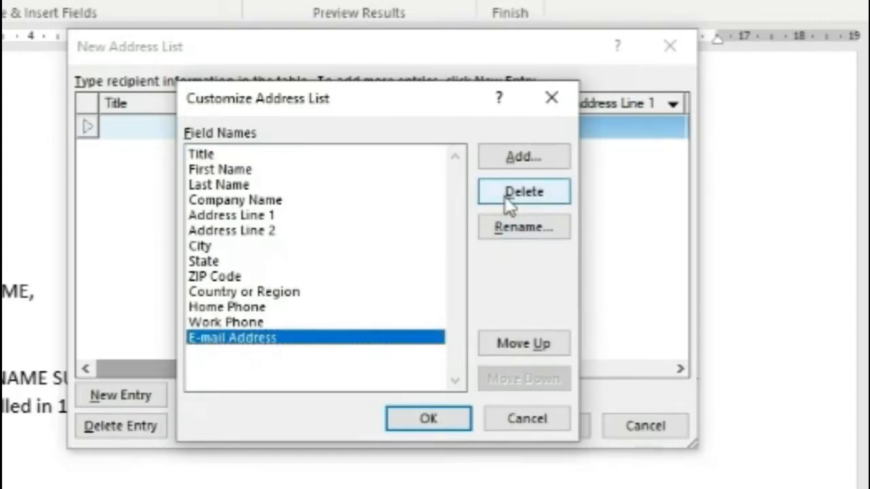
pyautogui.click(507, 195)
pyautogui.click(246, 352)
pyautogui.click(505, 196)
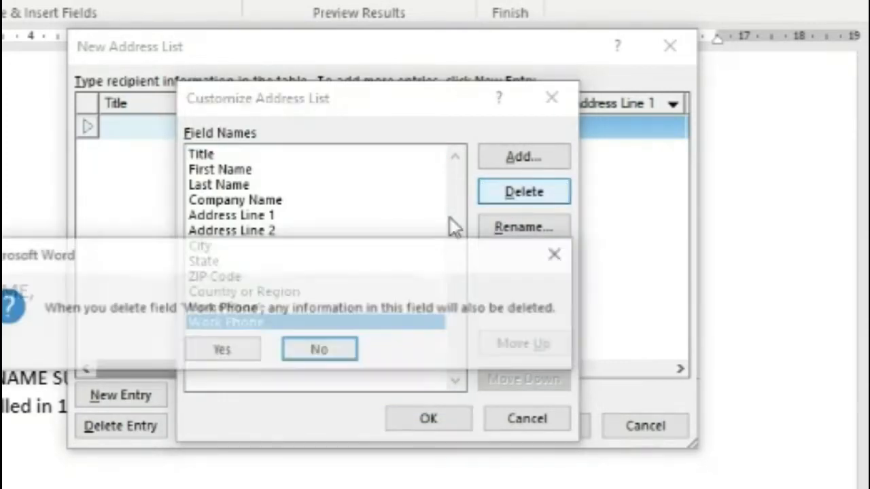
pyautogui.click(245, 350)
pyautogui.click(504, 196)
pyautogui.click(246, 351)
pyautogui.click(505, 196)
pyautogui.click(246, 350)
pyautogui.click(504, 196)
pyautogui.click(504, 195)
pyautogui.click(224, 349)
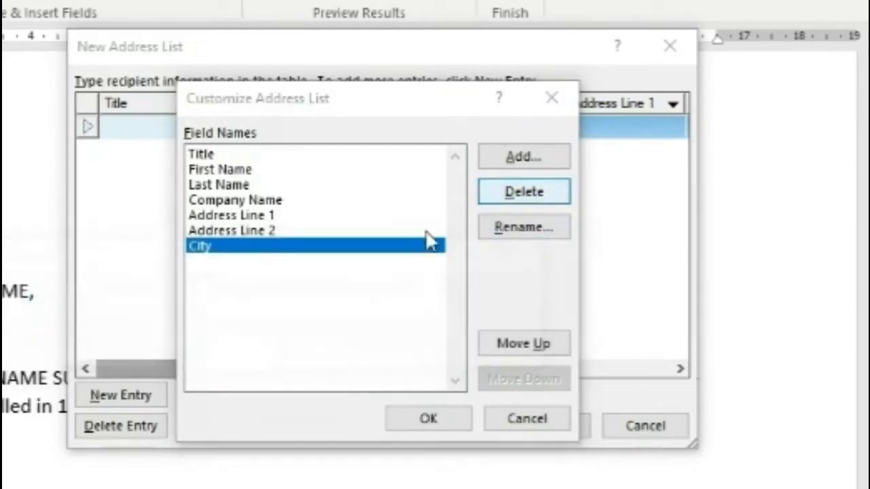
pyautogui.click(504, 196)
pyautogui.click(224, 349)
pyautogui.click(504, 196)
pyautogui.click(224, 349)
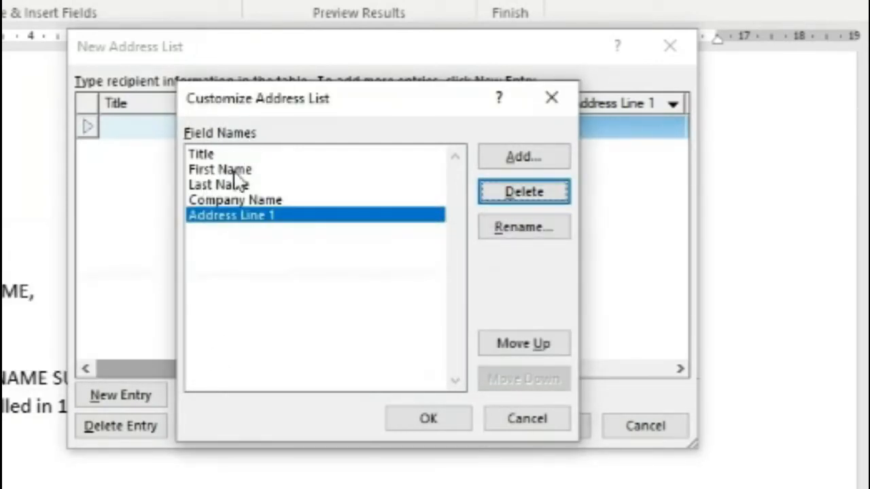
pyautogui.click(198, 156)
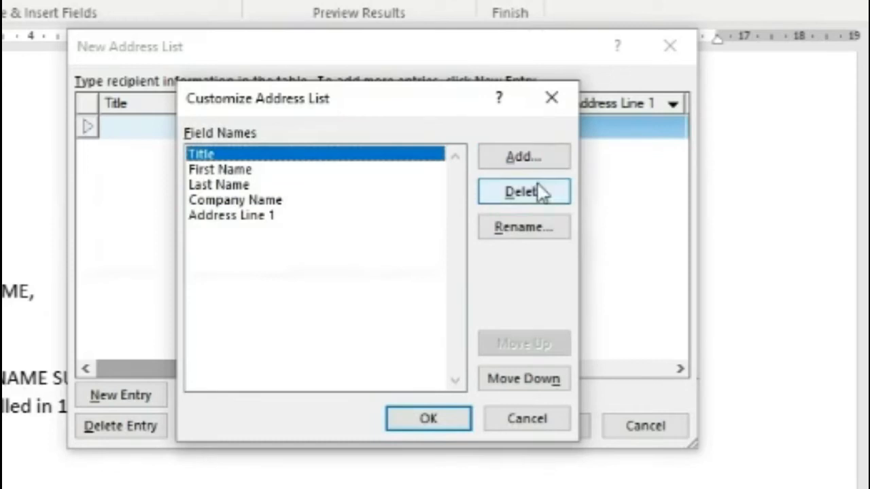
# Step: Rename Title to NAME and First Name to SURNAME
pyautogui.click(515, 228)
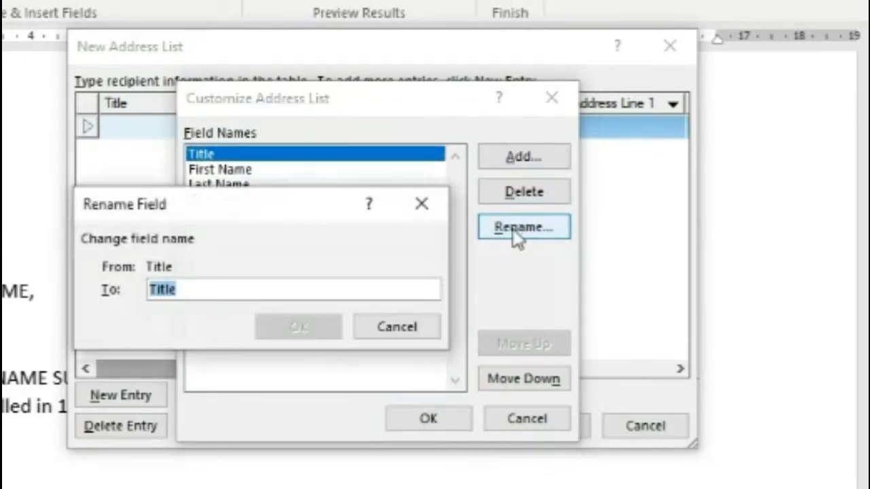
pyautogui.write('NAME')
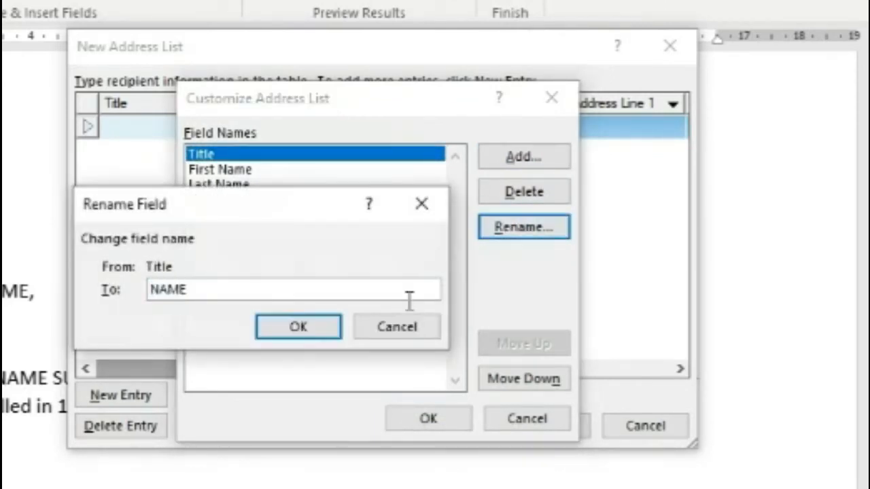
pyautogui.click(280, 336)
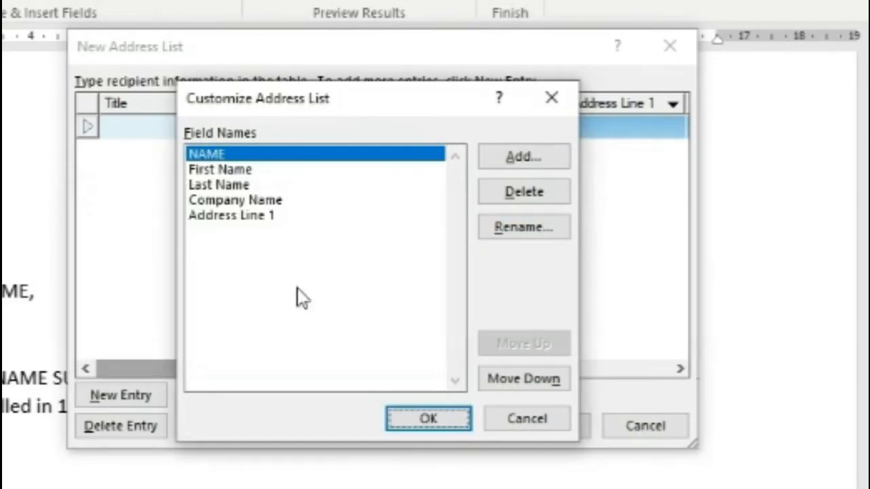
pyautogui.click(235, 173)
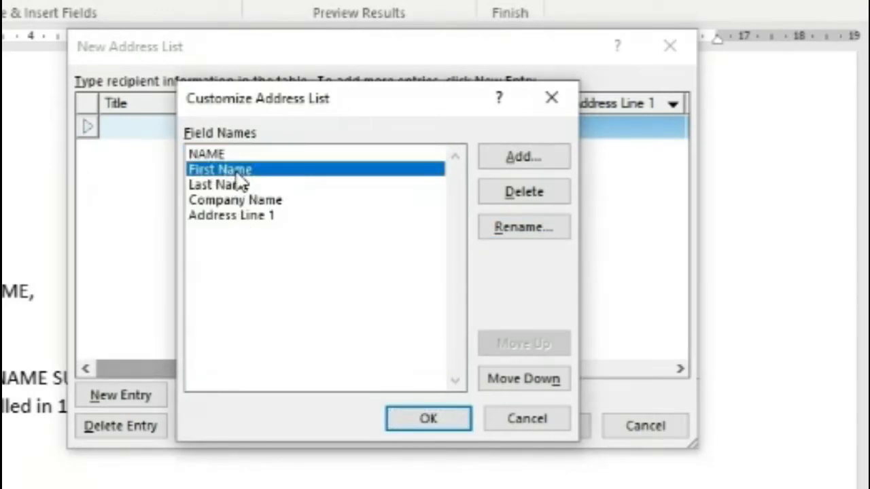
pyautogui.click(516, 231)
pyautogui.write('SURNA')
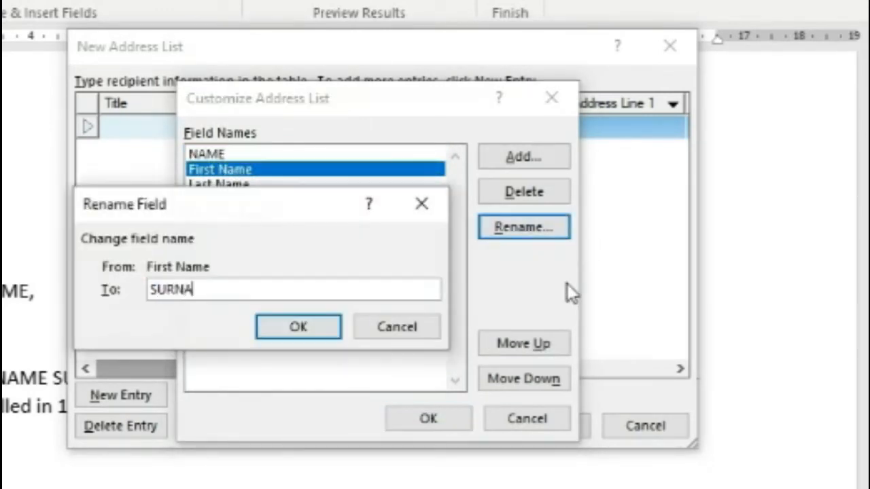
pyautogui.write('ME')
pyautogui.click(301, 329)
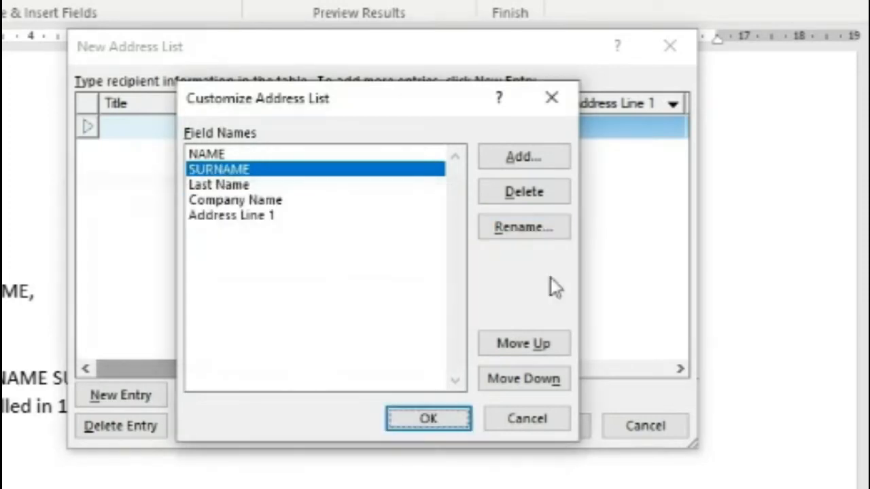
# Step: Rename Last Name to ADDRESS, Company Name to COURSE and Address Line 1 to YEAR
pyautogui.press('Down')
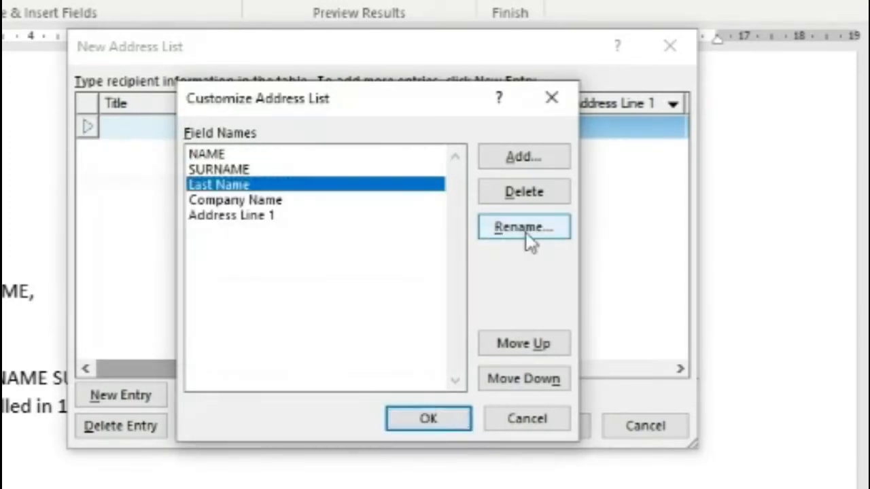
pyautogui.click(526, 232)
pyautogui.write('ADDRESS')
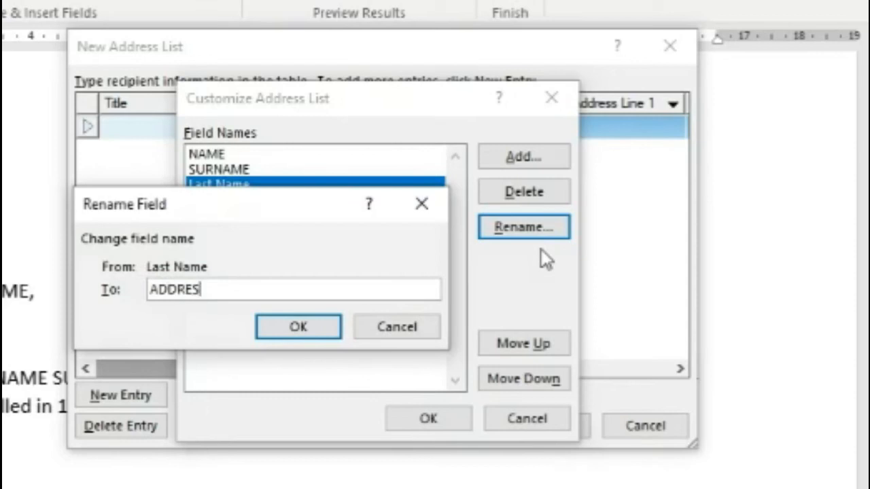
pyautogui.click(310, 321)
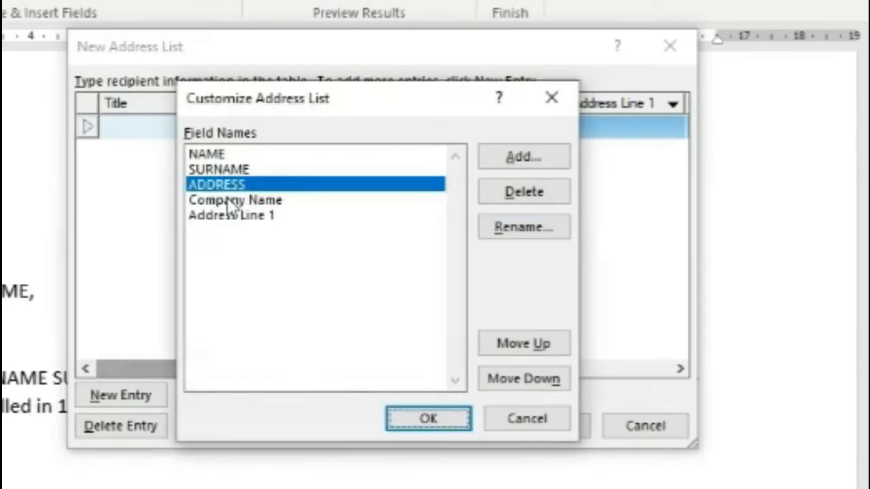
pyautogui.click(227, 199)
pyautogui.click(534, 230)
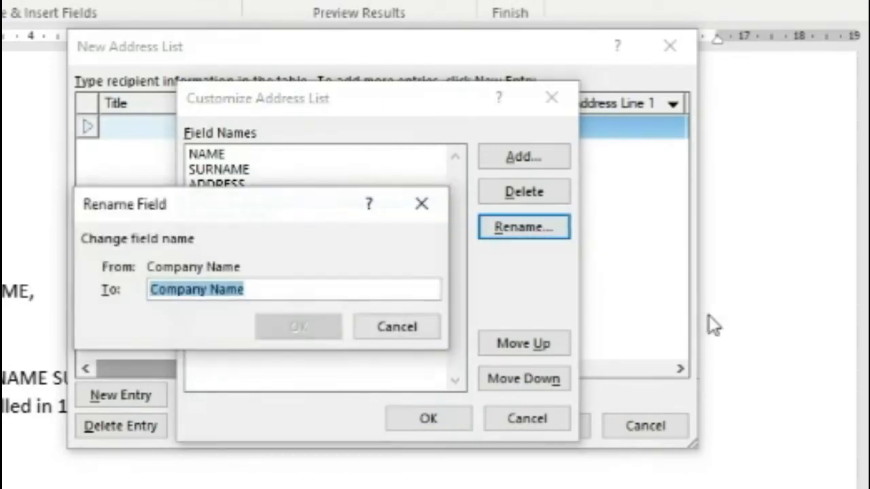
pyautogui.write('COURSE')
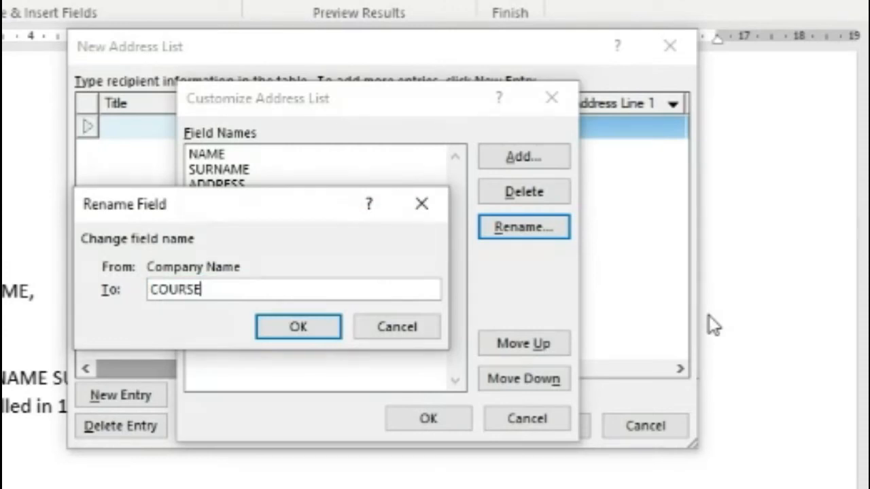
pyautogui.press('Return')
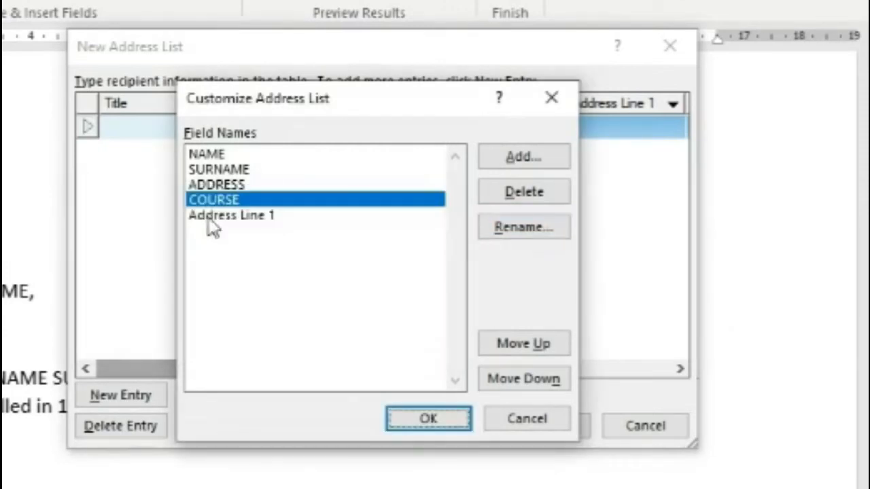
pyautogui.click(210, 216)
pyautogui.click(513, 232)
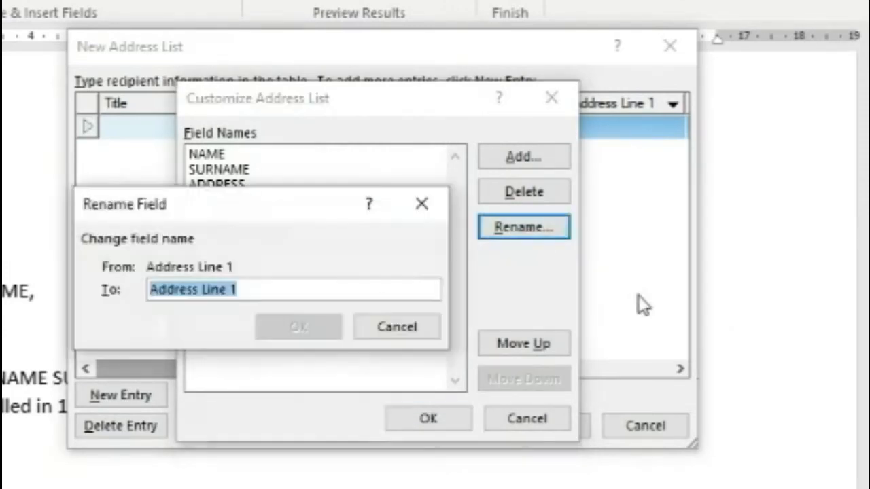
pyautogui.write('YEAR')
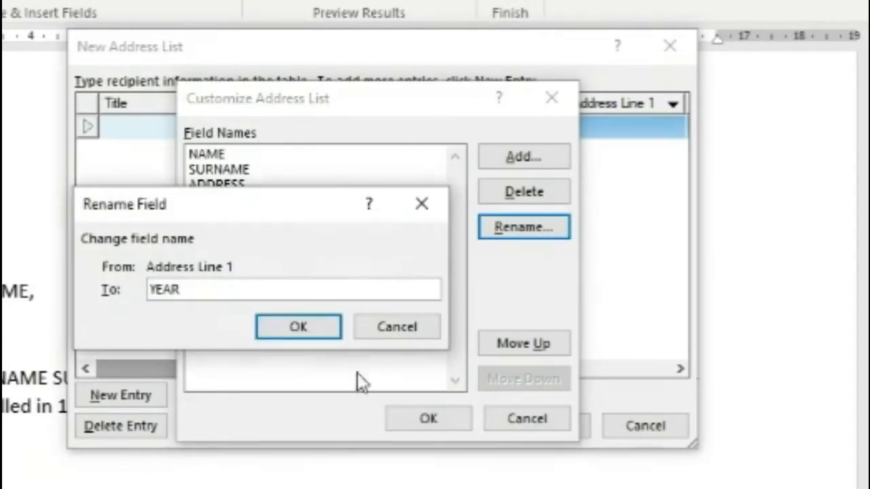
pyautogui.click(310, 327)
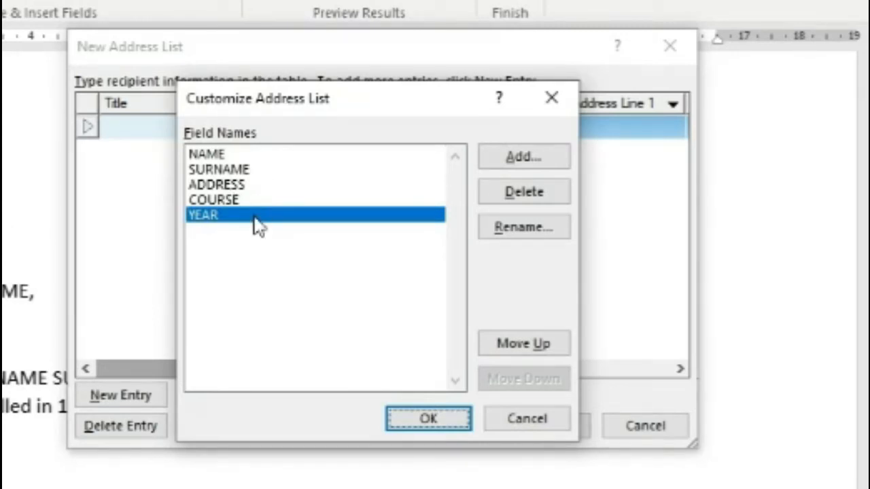
# Step: Apply the renamed fields and enter the first student's record with course BSIT, year 2
pyautogui.click(411, 411)
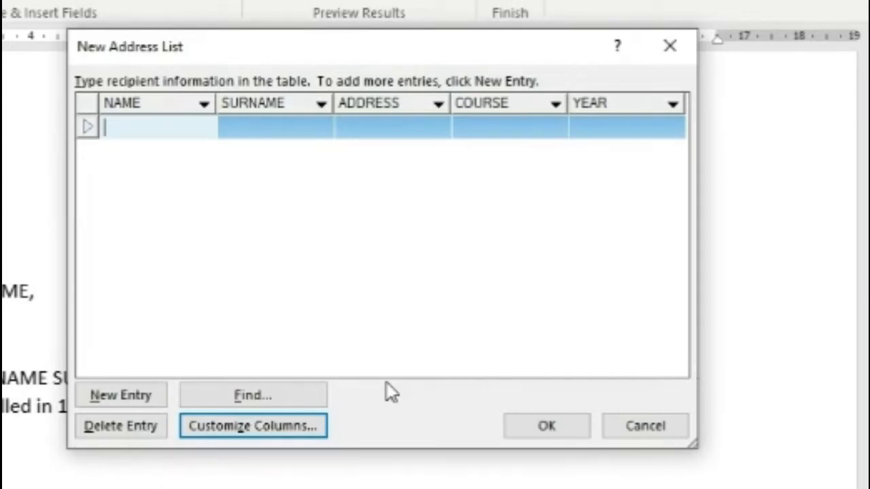
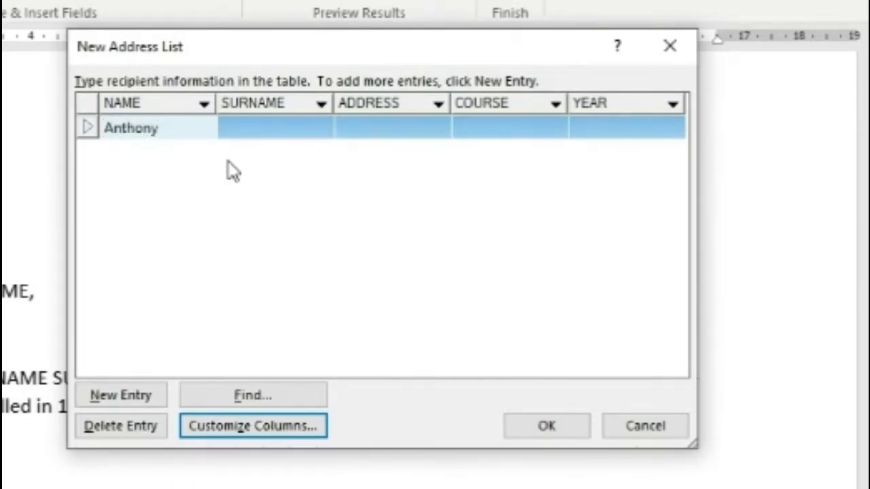
pyautogui.press('Tab')
pyautogui.click(387, 129)
pyautogui.write('Plaride')
pyautogui.click(486, 128)
pyautogui.write('BSIT')
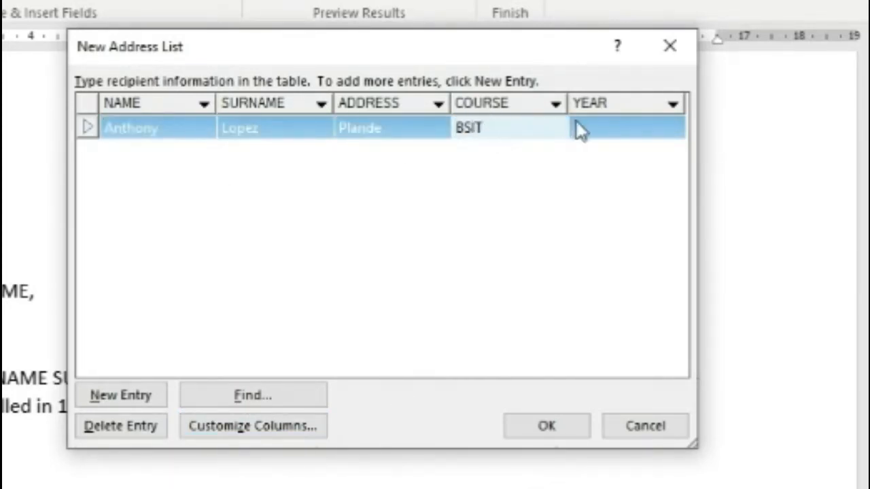
pyautogui.click(588, 128)
pyautogui.write('2')
# Step: Add a second student with course BSCpe, year 1, and correct the first row's address
pyautogui.click(120, 395)
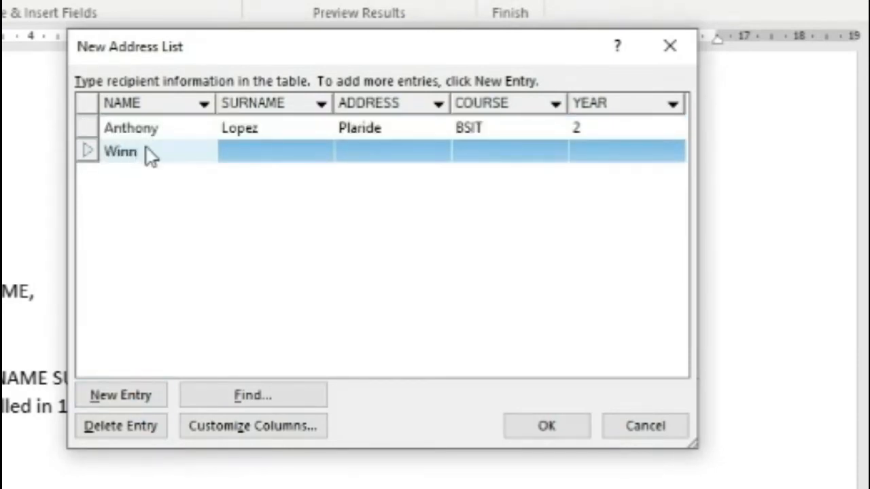
pyautogui.click(284, 151)
pyautogui.click(373, 155)
pyautogui.write('Hagonoy')
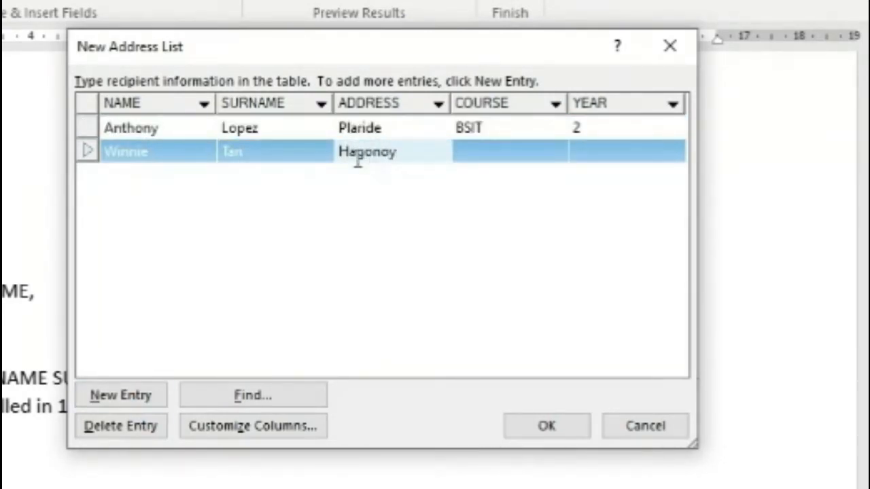
pyautogui.click(392, 130)
pyautogui.click(392, 129)
pyautogui.write('l')
pyautogui.click(477, 153)
pyautogui.write('BSCpe')
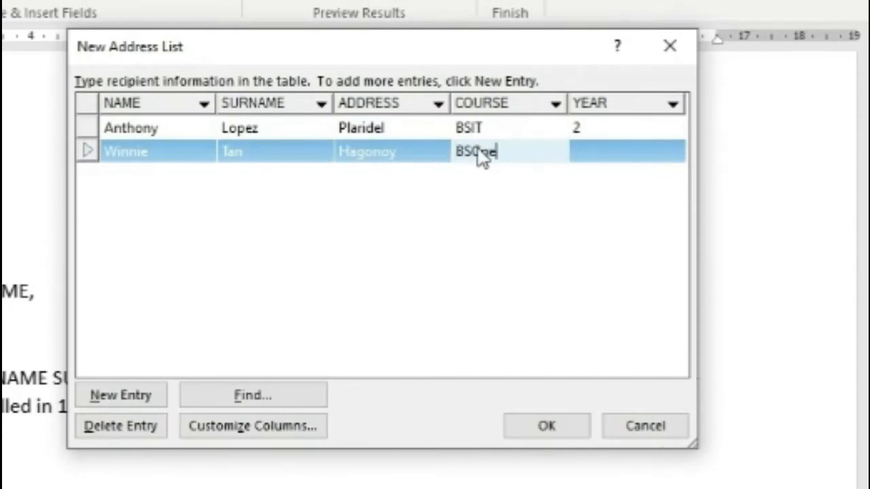
pyautogui.click(590, 153)
pyautogui.write('1')
# Step: Add a third student record with course BSIE, year 2
pyautogui.click(120, 395)
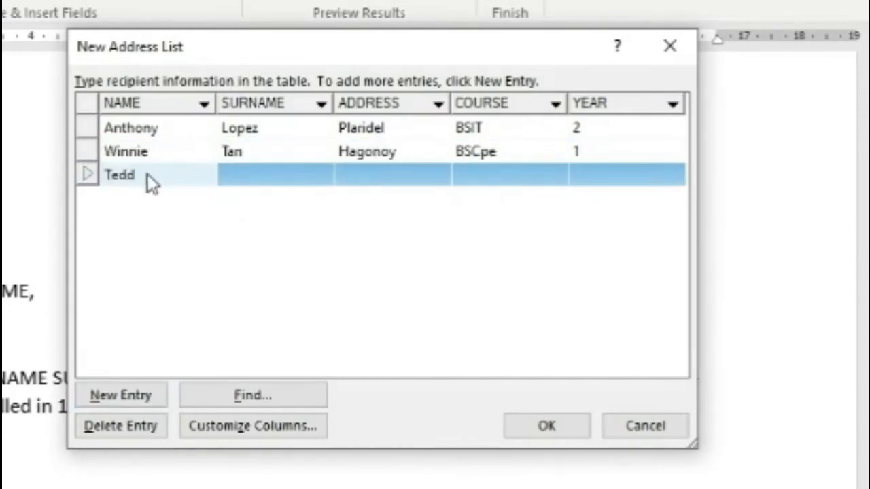
pyautogui.click(272, 176)
pyautogui.click(405, 180)
pyautogui.write('Malolos')
pyautogui.click(474, 178)
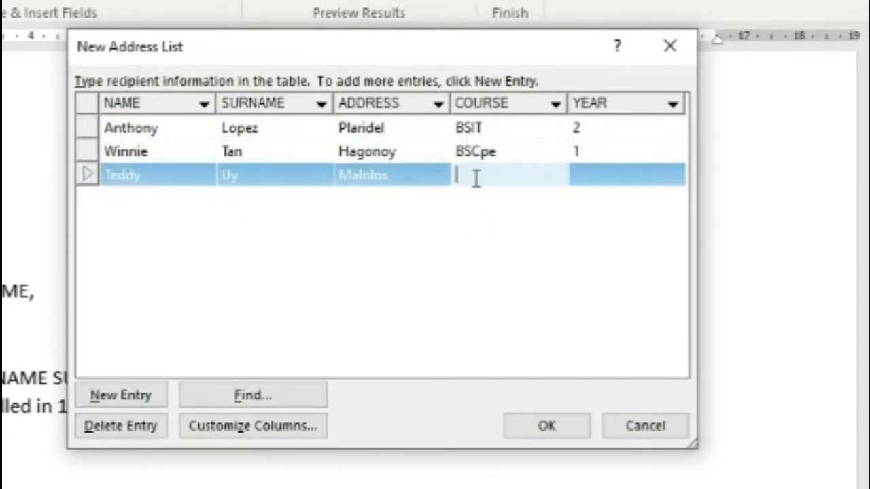
pyautogui.write('BSIE')
pyautogui.click(580, 184)
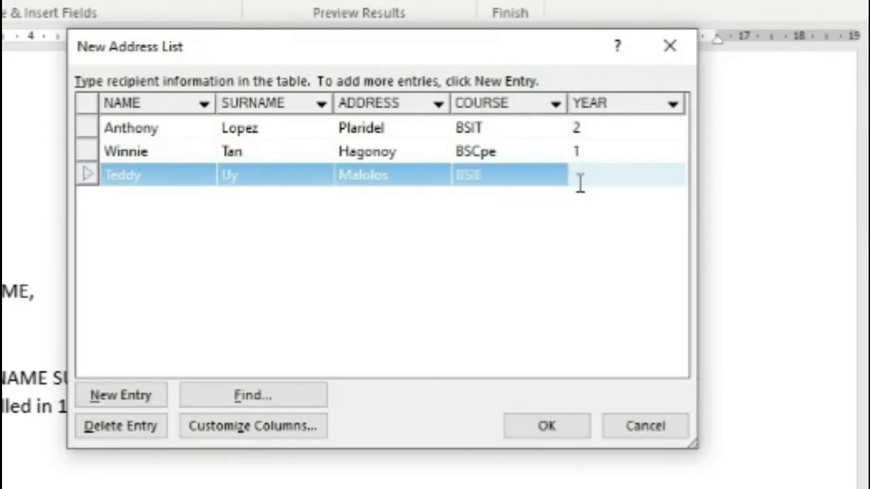
pyautogui.write('2')
# Step: Add a fourth student record with course BSA, year 1, and confirm the list
pyautogui.click(136, 398)
pyautogui.click(267, 208)
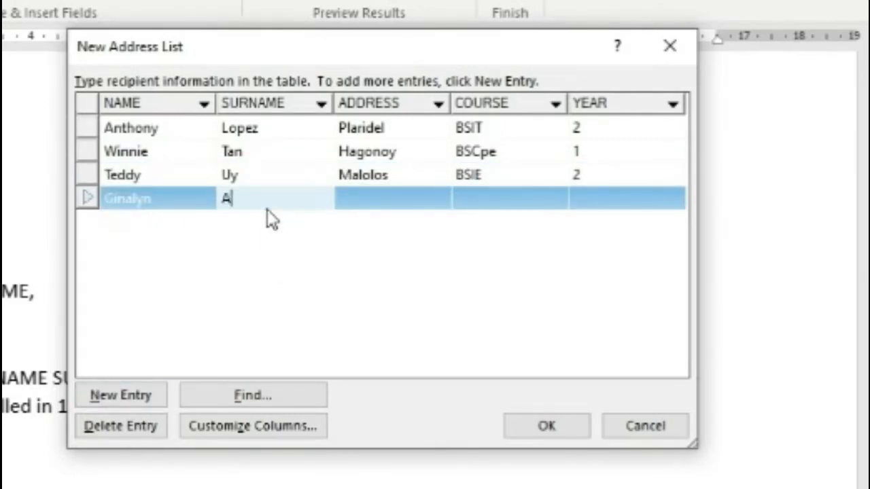
pyautogui.click(358, 197)
pyautogui.write('Apalit')
pyautogui.click(498, 198)
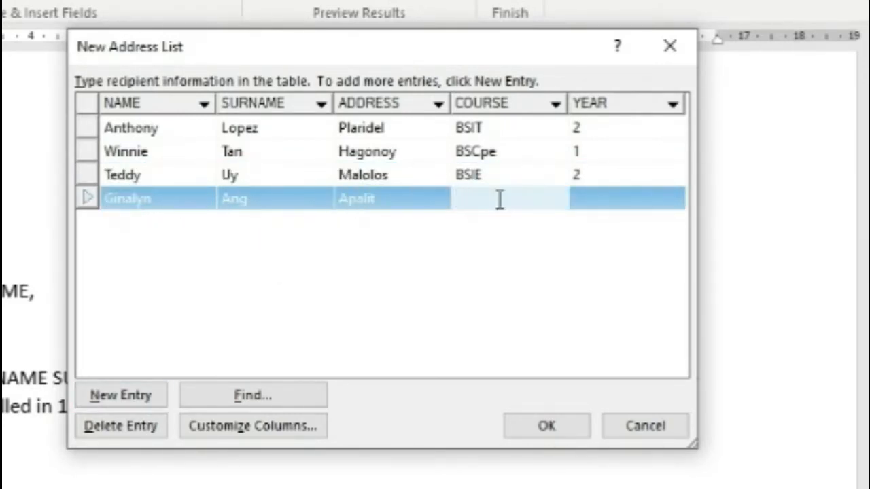
pyautogui.write('BSA')
pyautogui.click(602, 199)
pyautogui.write('1')
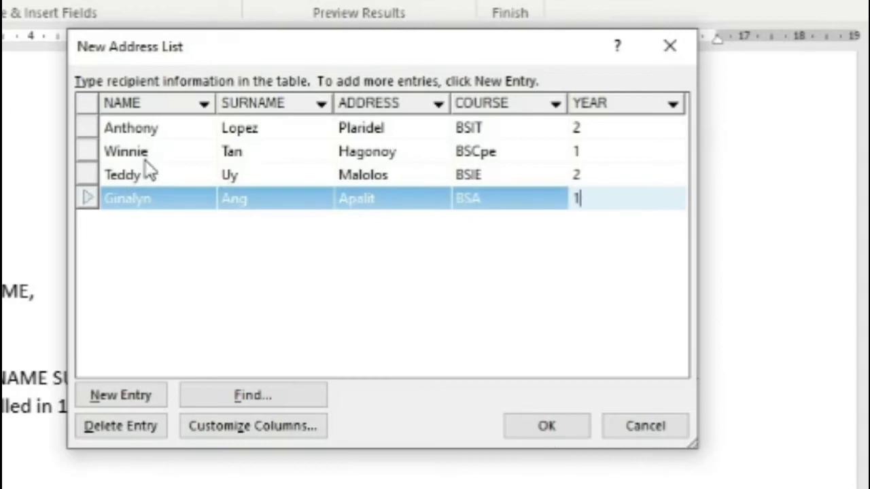
pyautogui.click(571, 432)
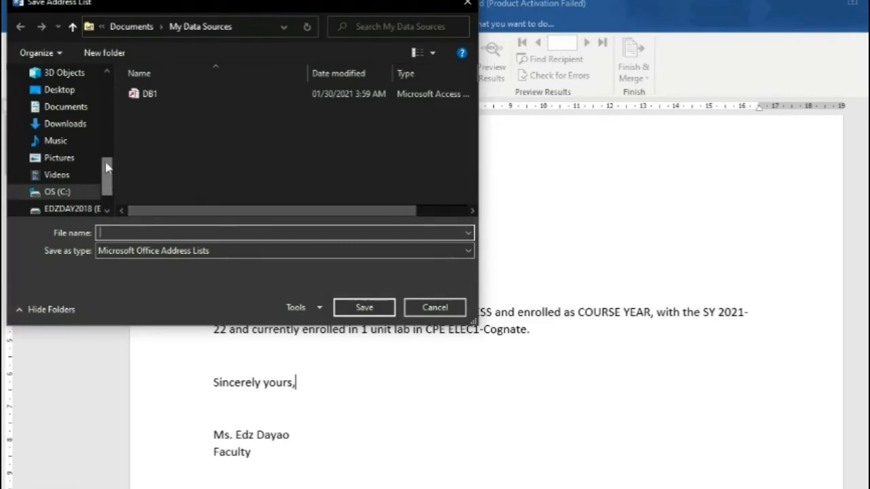
# Step: Save the address list file as '2-db' inside the Desktop project folder
pyautogui.click(60, 93)
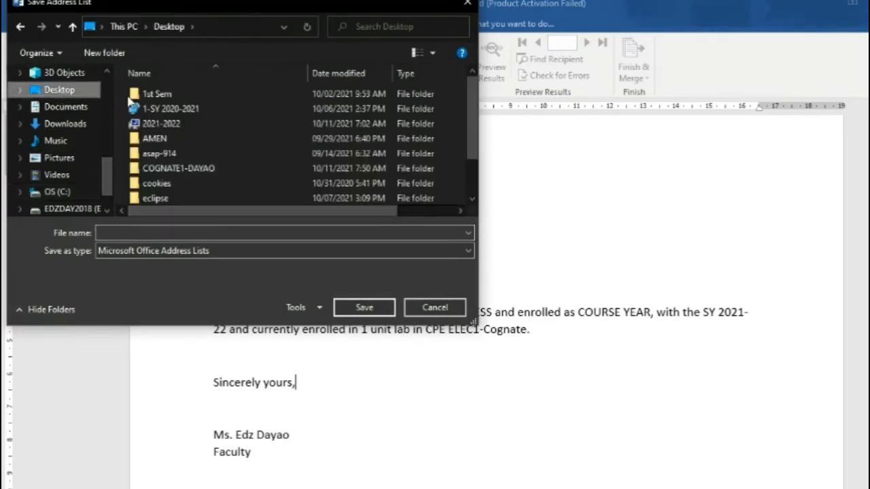
pyautogui.doubleClick(178, 167)
pyautogui.click(142, 233)
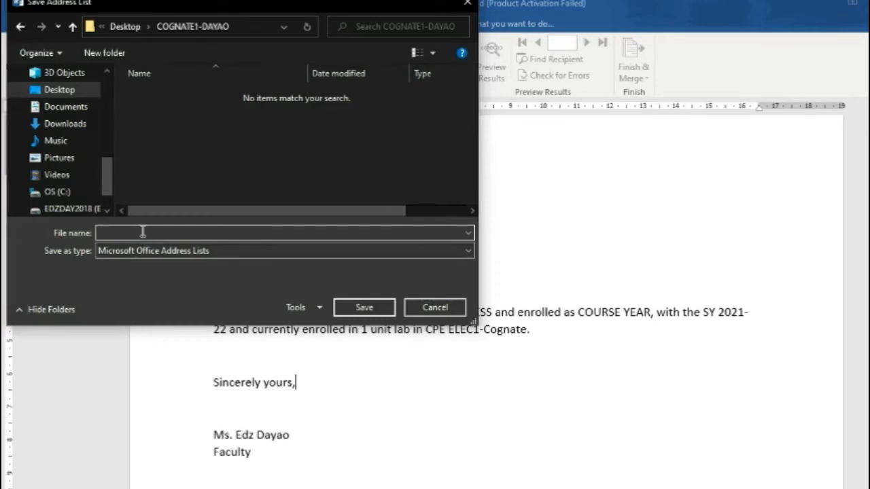
pyautogui.write('2-')
pyautogui.write('db')
pyautogui.press('Return')
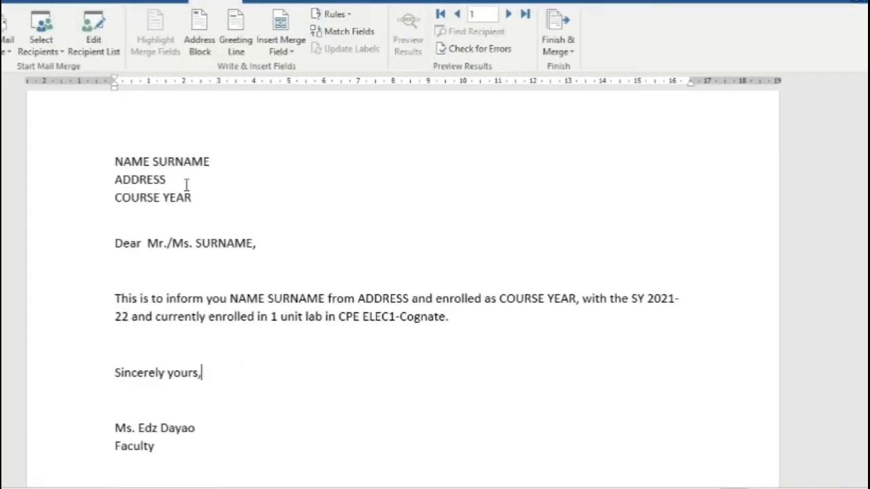
# Step: Replace the NAME, SURNAME and ADDRESS placeholders in the address block with their merge fields
pyautogui.moveTo(214, 182); pyautogui.dragTo(246, 175)
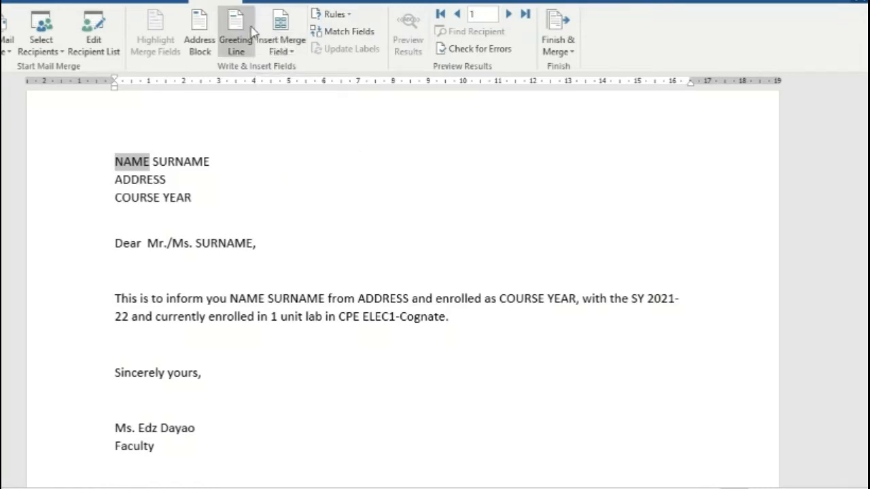
pyautogui.click(291, 52)
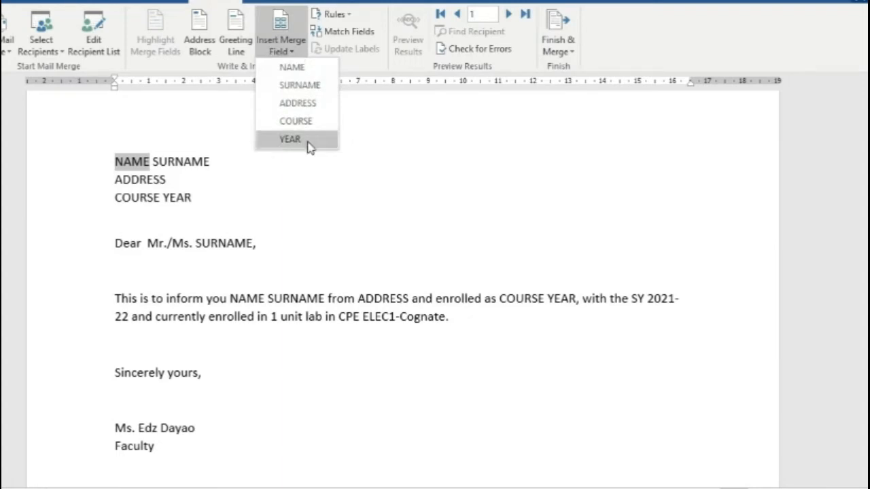
pyautogui.click(307, 69)
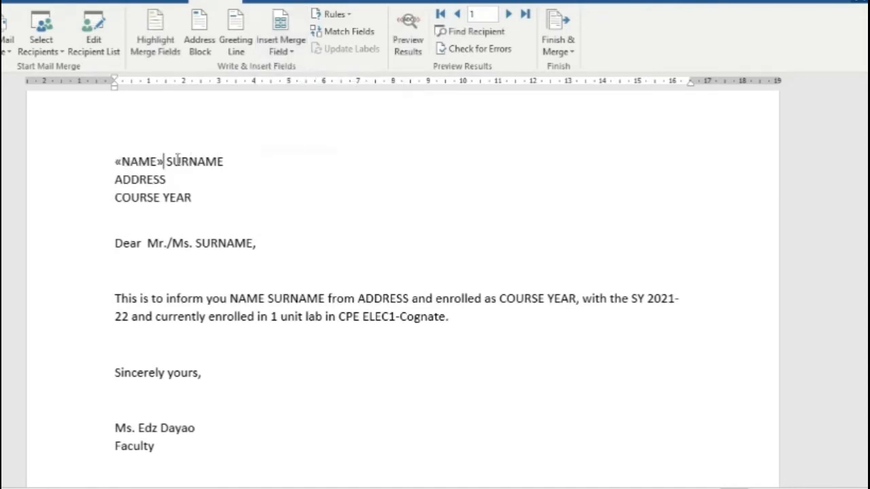
pyautogui.moveTo(167, 161); pyautogui.dragTo(222, 156)
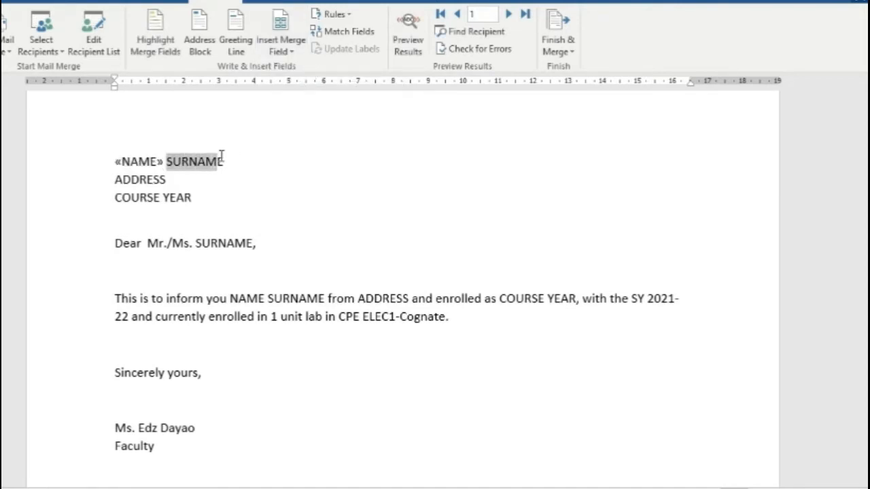
pyautogui.click(280, 51)
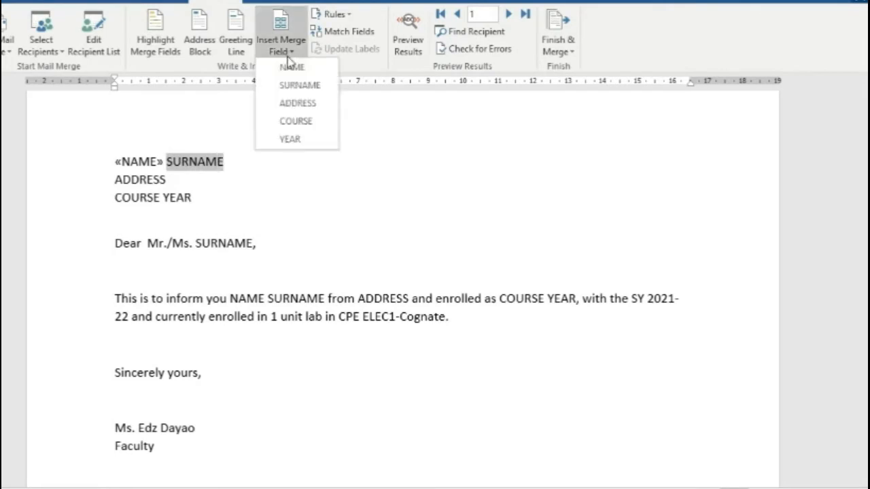
pyautogui.click(301, 84)
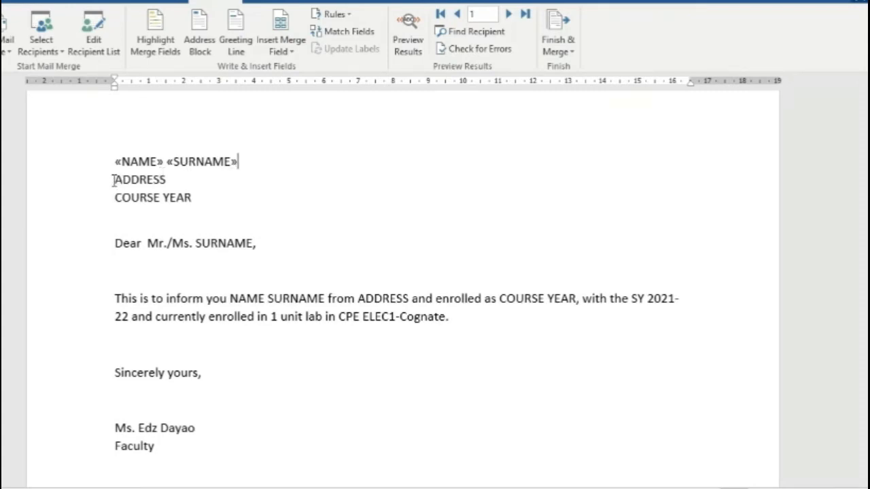
pyautogui.moveTo(114, 179); pyautogui.dragTo(168, 180)
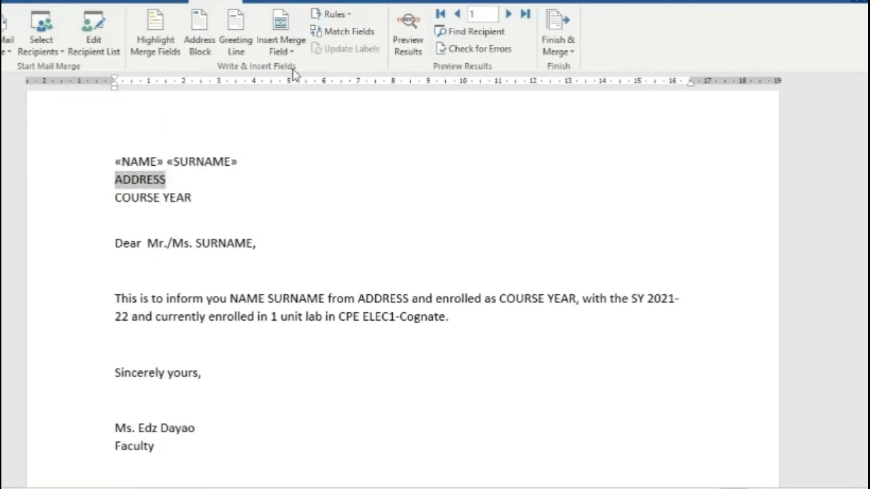
pyautogui.click(281, 51)
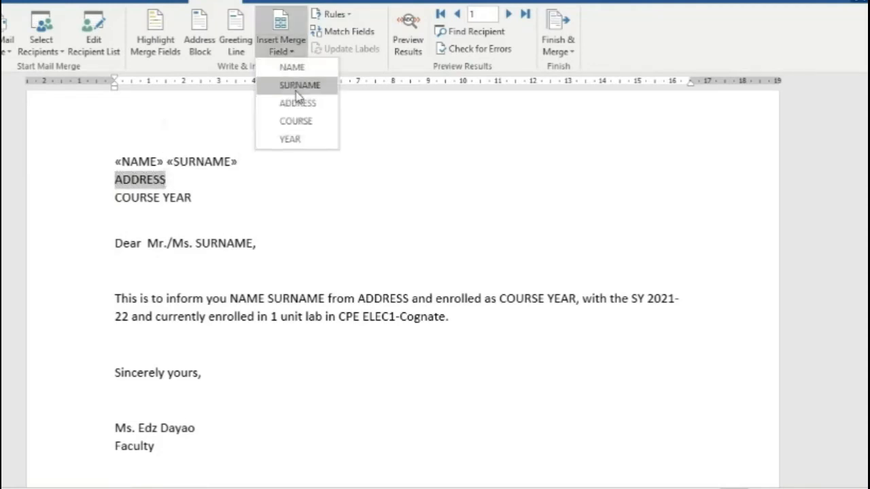
pyautogui.click(297, 103)
# Step: Replace the COURSE and YEAR placeholders and the greeting's SURNAME with merge fields
pyautogui.moveTo(114, 197); pyautogui.dragTo(159, 197)
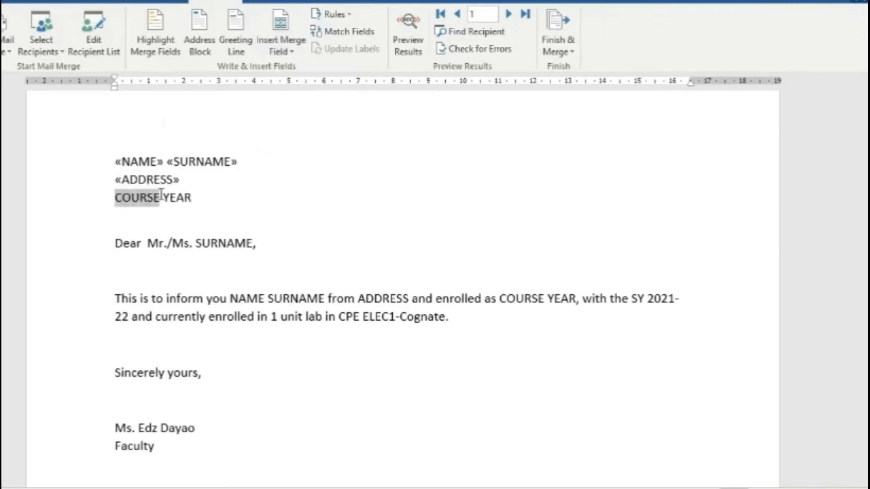
pyautogui.click(291, 52)
pyautogui.click(299, 121)
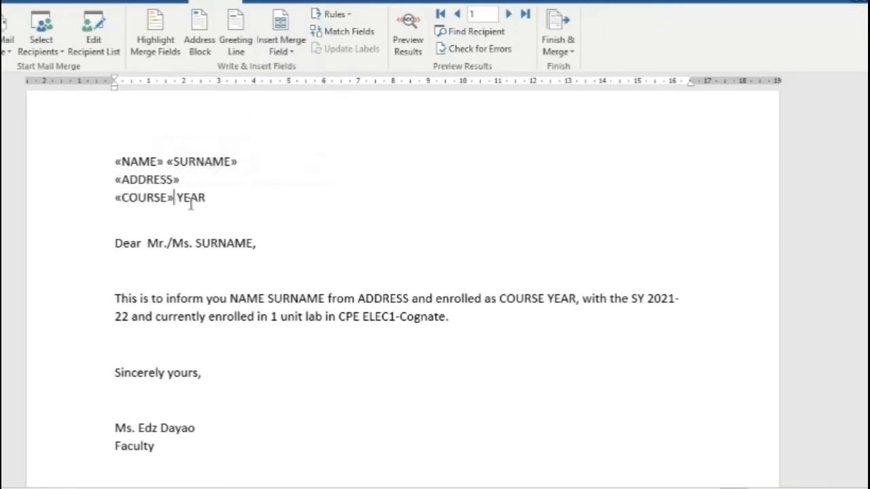
pyautogui.moveTo(176, 197); pyautogui.dragTo(207, 195)
pyautogui.click(291, 51)
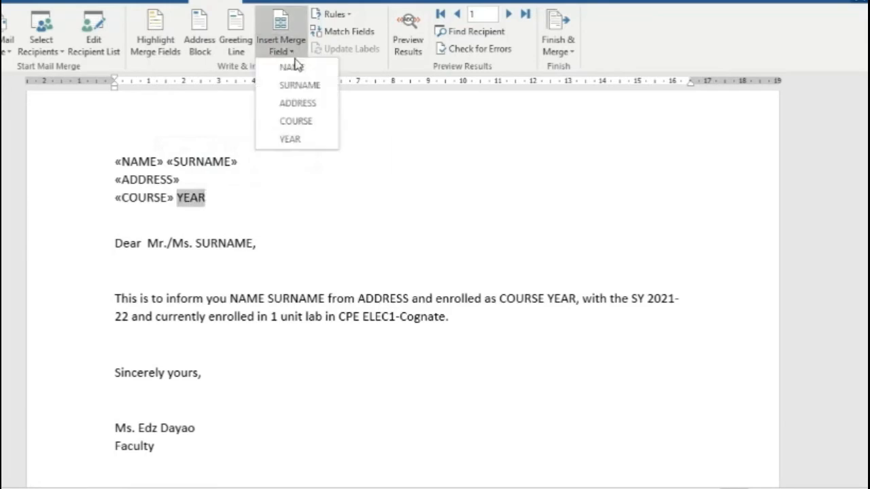
pyautogui.click(290, 139)
pyautogui.moveTo(195, 243); pyautogui.dragTo(253, 244)
pyautogui.click(290, 51)
pyautogui.click(299, 85)
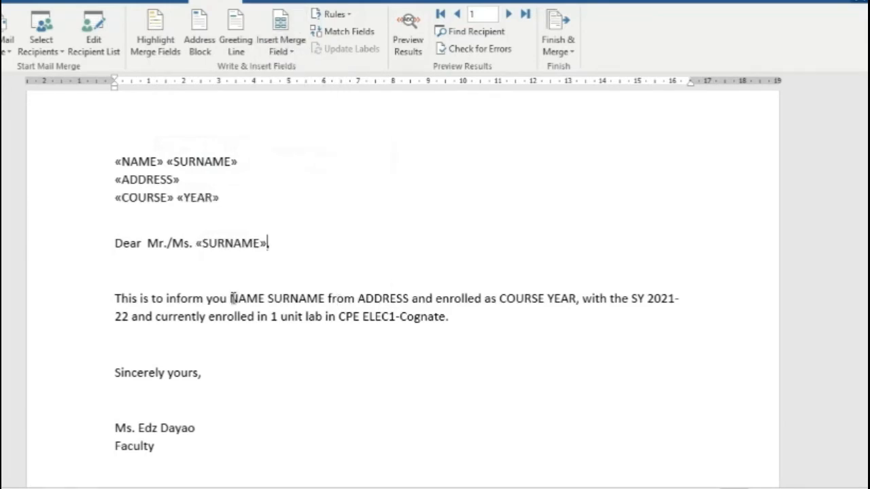
# Step: Insert NAME, SURNAME, ADDRESS, COURSE and YEAR merge fields into the body paragraph
pyautogui.moveTo(231, 299); pyautogui.dragTo(437, 299)
pyautogui.click(291, 51)
pyautogui.click(292, 66)
pyautogui.click(291, 51)
pyautogui.click(300, 85)
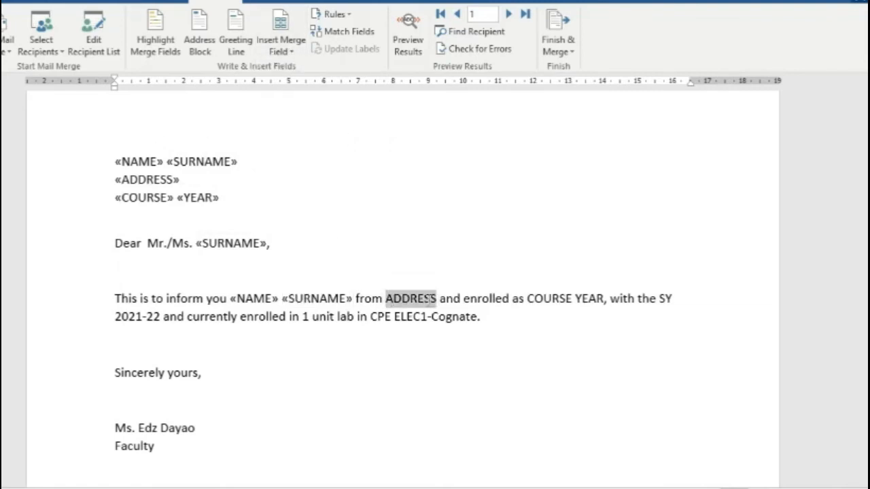
pyautogui.click(291, 51)
pyautogui.click(288, 102)
pyautogui.moveTo(541, 299); pyautogui.dragTo(631, 299)
pyautogui.click(291, 52)
pyautogui.click(292, 120)
pyautogui.click(290, 51)
pyautogui.click(313, 136)
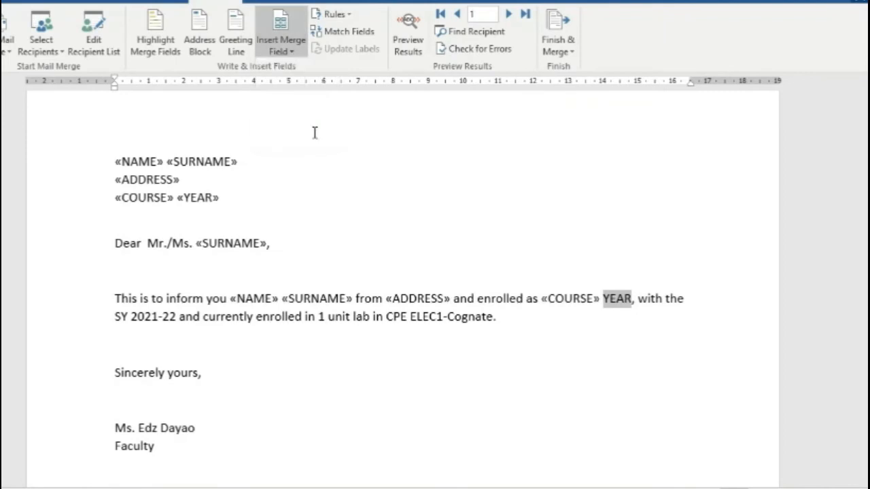
# Step: Look over the finished letter and begin saving it under a new name
pyautogui.click(467, 358)
pyautogui.scroll(-3, 469, 351)
pyautogui.scroll(3, 470, 350)
pyautogui.scroll(1, 469, 352)
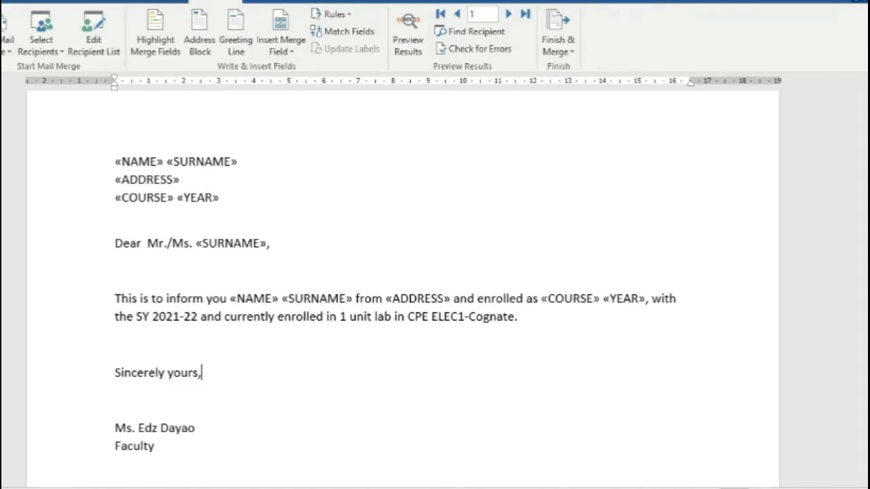
pyautogui.hotkey('alt', 'f')
# Step: Save the letter with its merge fields as 2-ETC in the current folder
pyautogui.press('a')
pyautogui.click(272, 107)
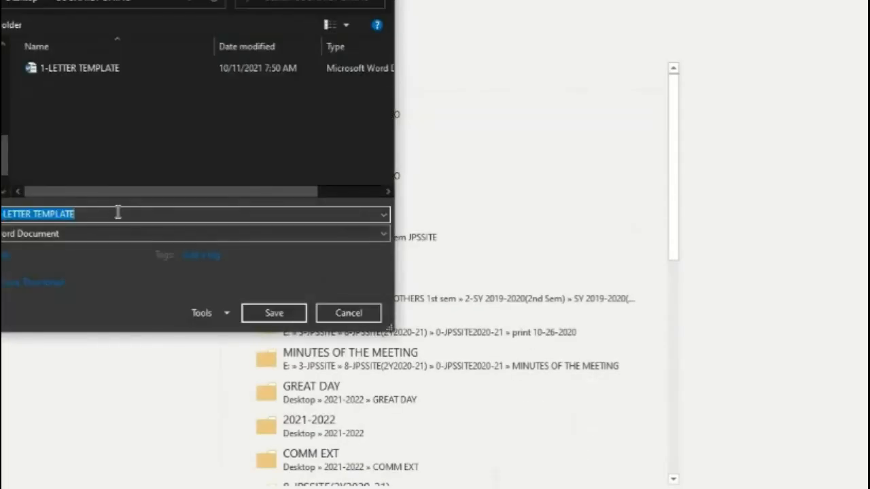
pyautogui.write('2-ETC')
pyautogui.click(280, 318)
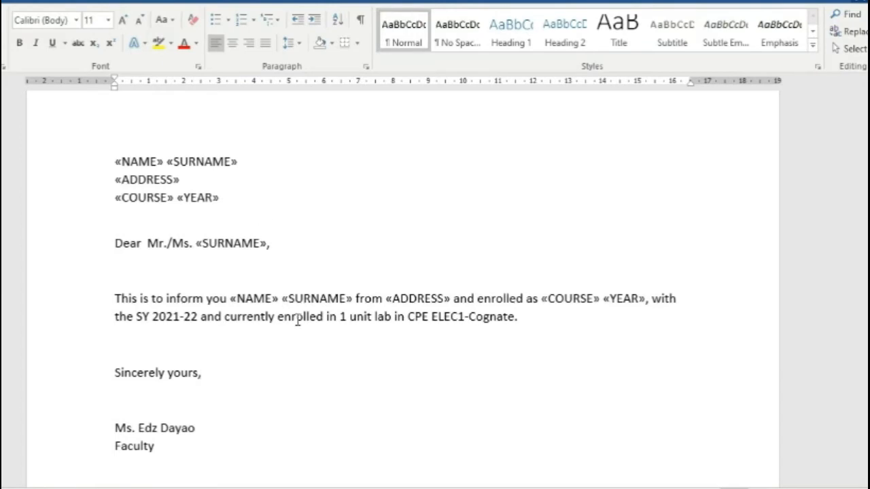
pyautogui.click(227, 2)
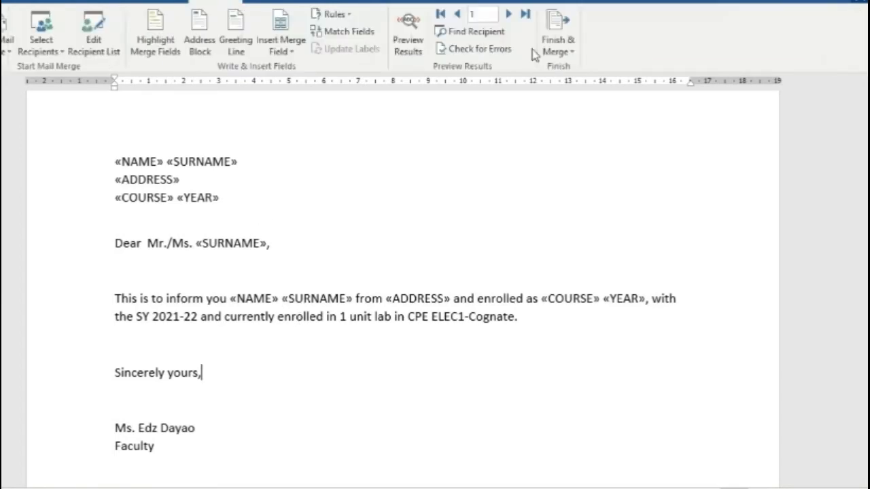
# Step: Finish the merge as individual documents, merging all records into a new document
pyautogui.click(557, 51)
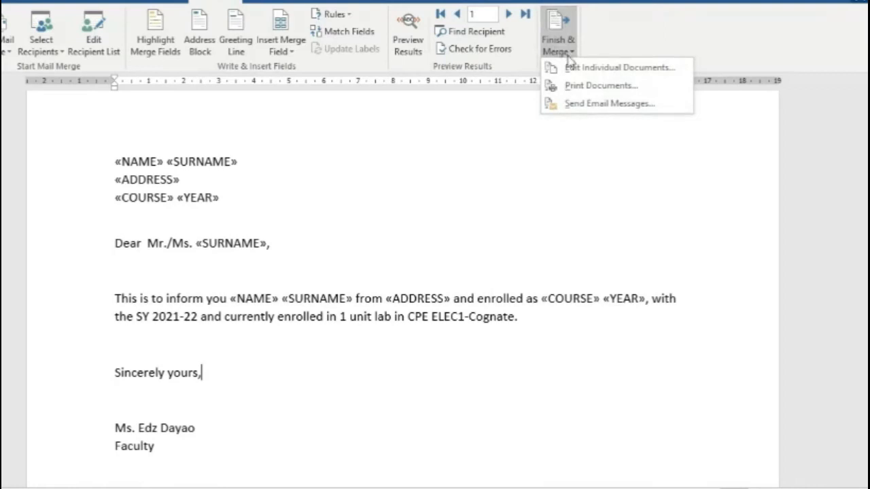
pyautogui.click(581, 67)
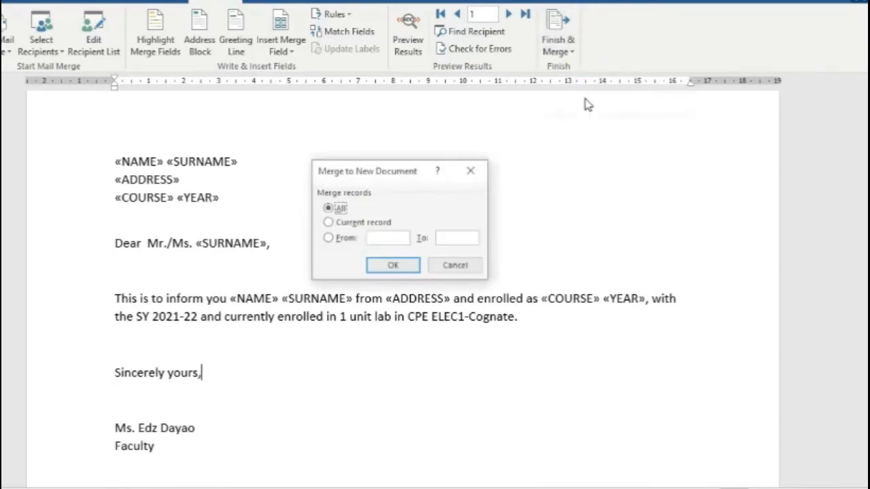
pyautogui.click(404, 266)
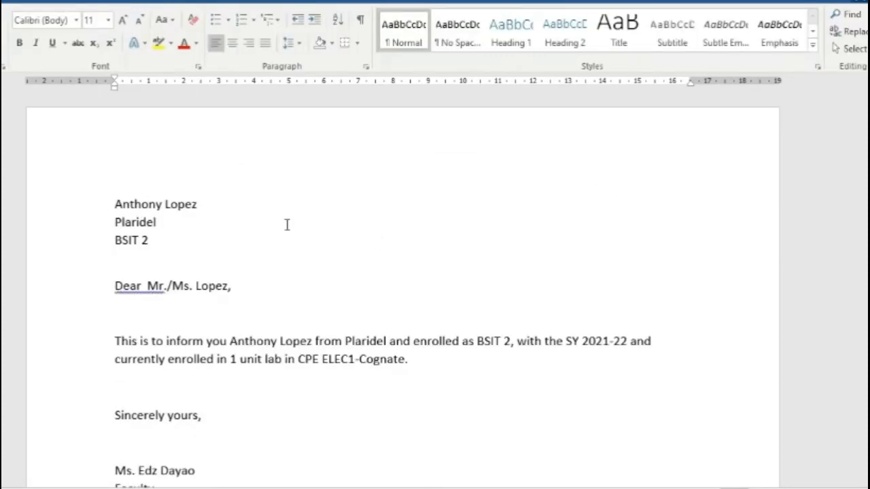
# Step: Scroll through the merged letters to check each recipient's filled-in details
pyautogui.scroll(-1, 241, 214)
pyautogui.scroll(-1, 197, 176)
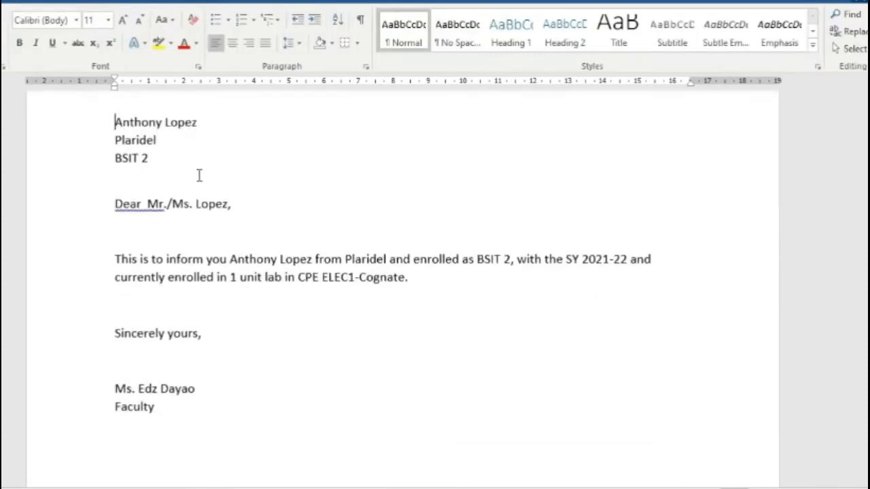
pyautogui.scroll(1, 199, 174)
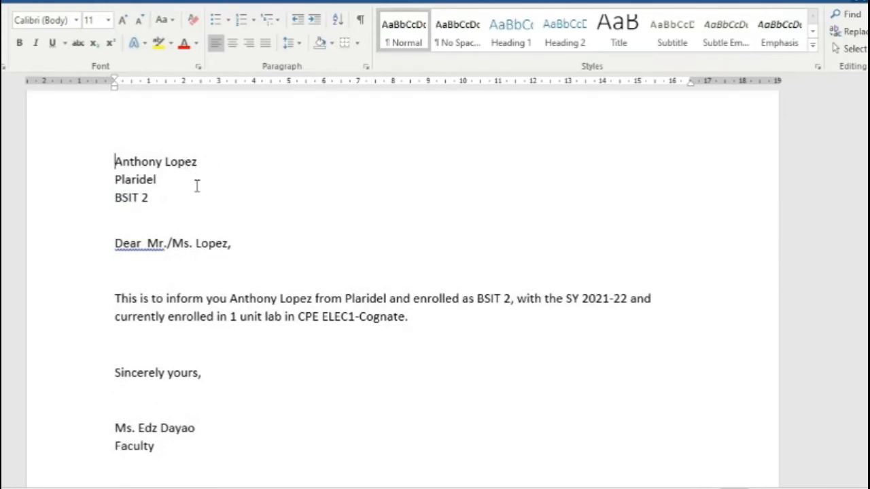
pyautogui.scroll(-6, 513, 305)
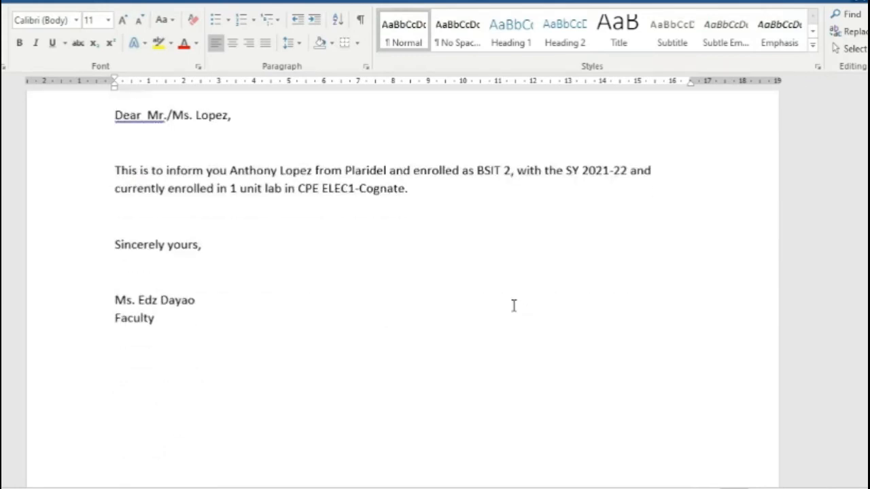
pyautogui.scroll(-20, 513, 304)
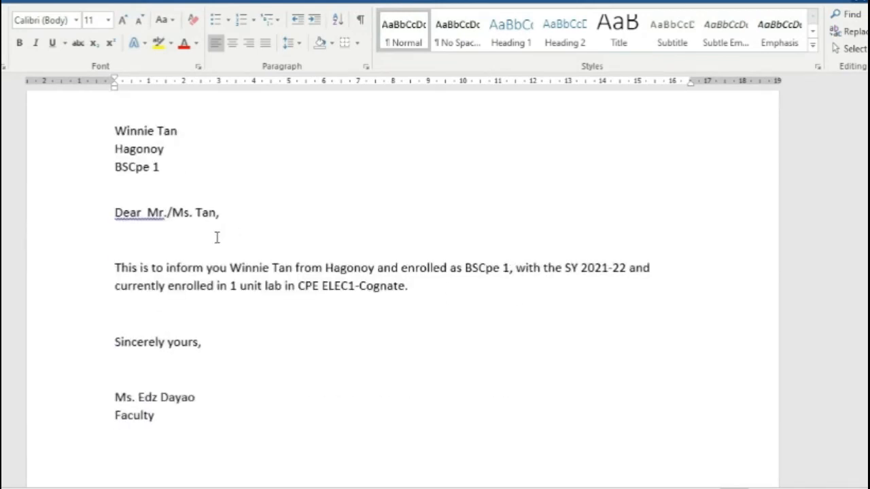
pyautogui.scroll(-18, 217, 237)
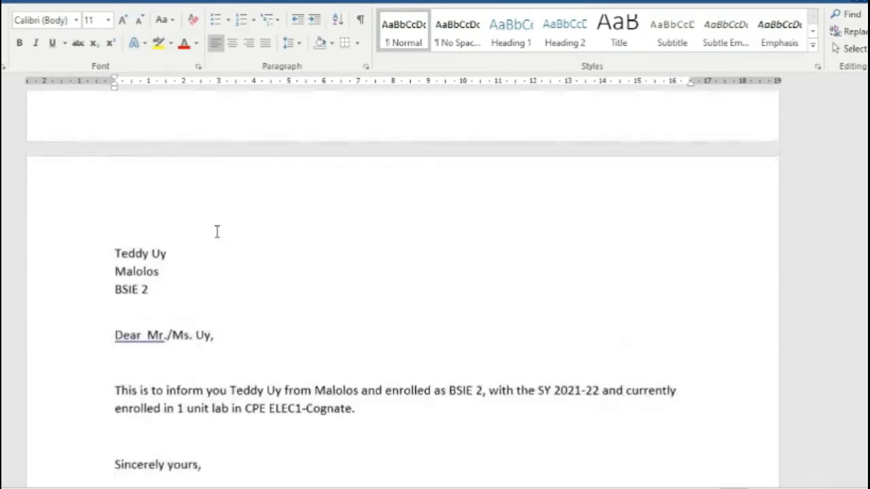
pyautogui.scroll(-6, 217, 232)
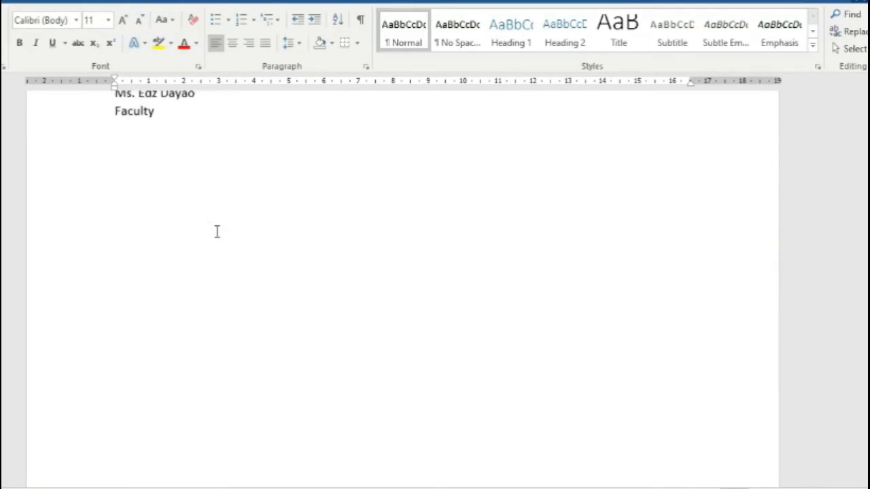
pyautogui.scroll(-15, 217, 231)
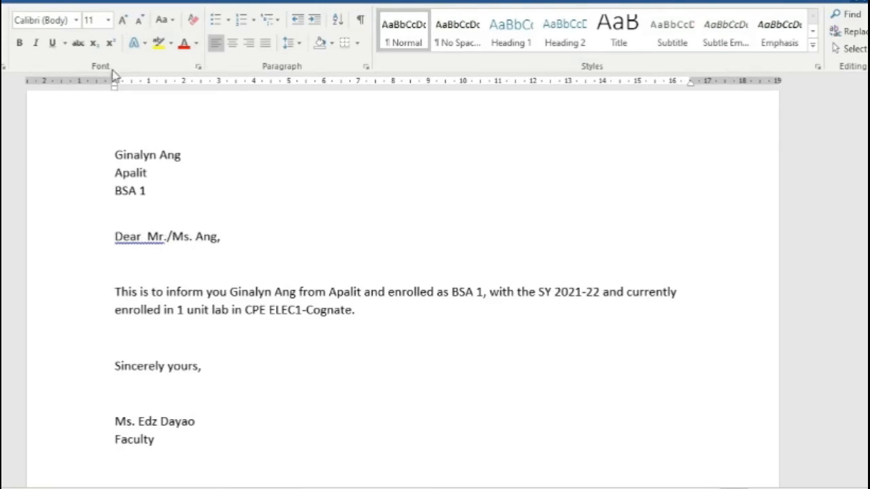
pyautogui.click(267, 1)
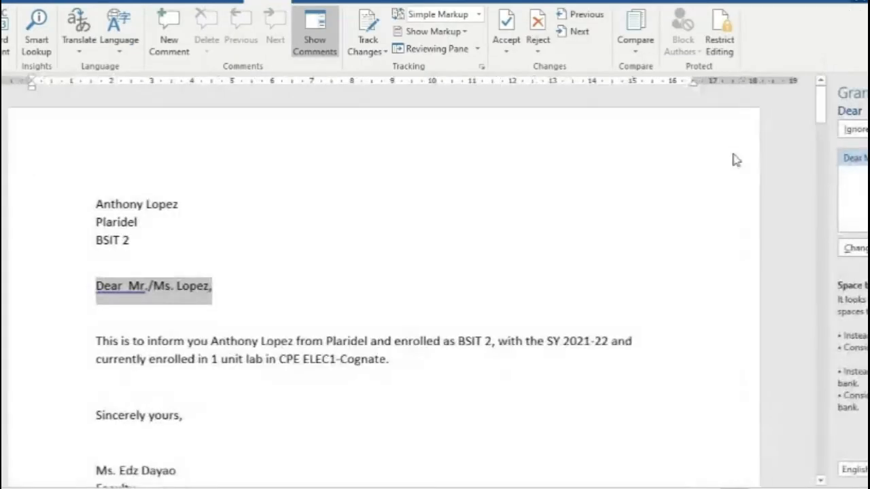
# Step: Run Spelling & Grammar, ignoring every flag (CPE, ELEC1, SY, spacing) until complete
pyautogui.click(739, 130)
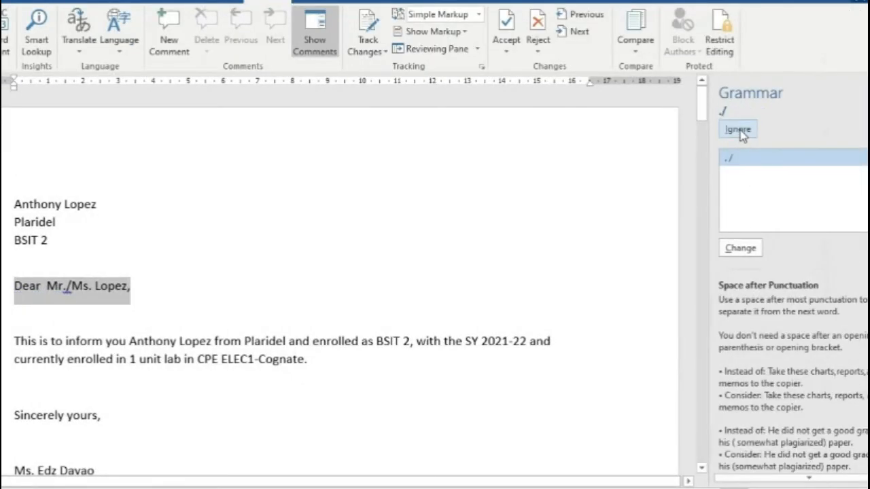
pyautogui.click(739, 130)
pyautogui.click(739, 130)
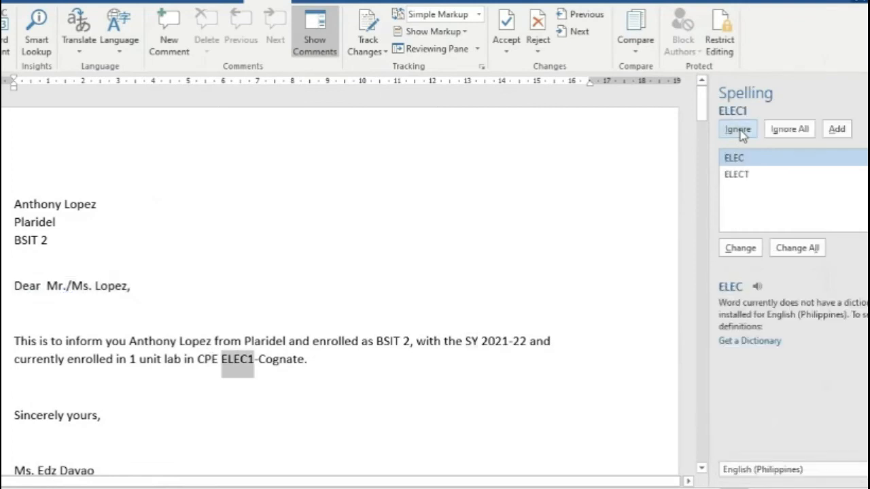
pyautogui.click(739, 131)
pyautogui.click(739, 131)
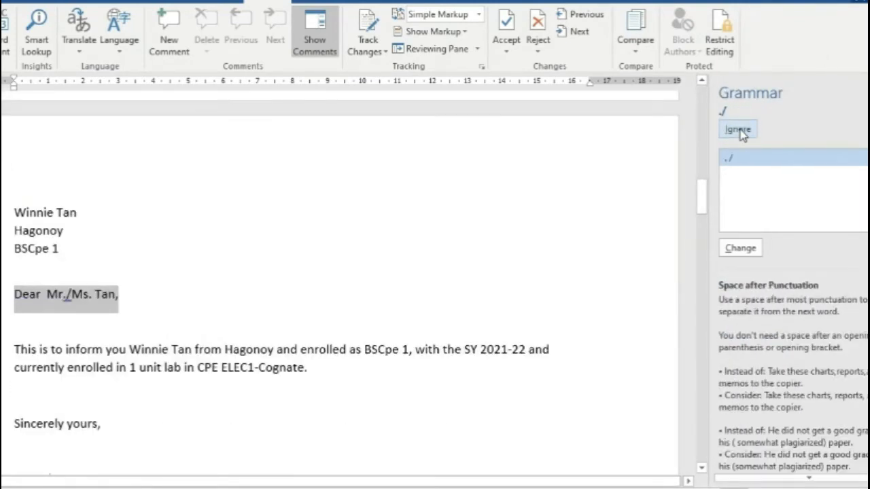
pyautogui.click(739, 131)
pyautogui.click(739, 130)
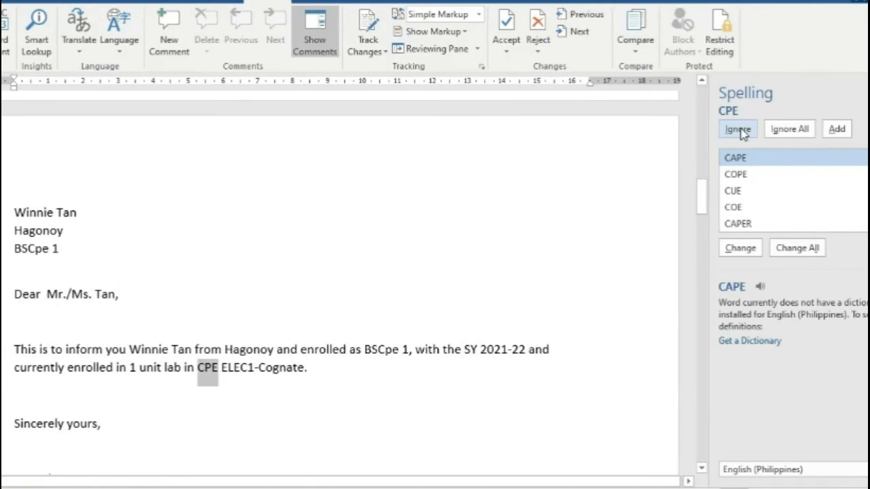
pyautogui.click(739, 130)
pyautogui.click(739, 130)
pyautogui.click(739, 130)
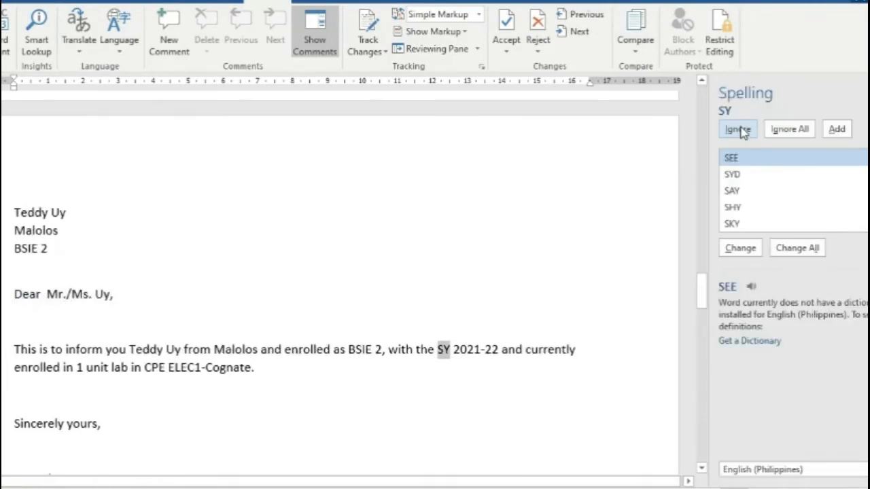
pyautogui.click(739, 131)
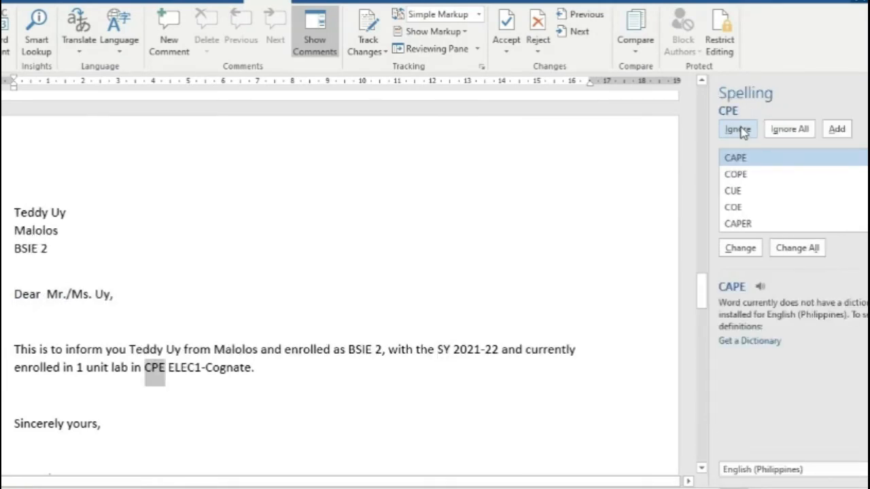
pyautogui.click(739, 130)
pyautogui.click(740, 129)
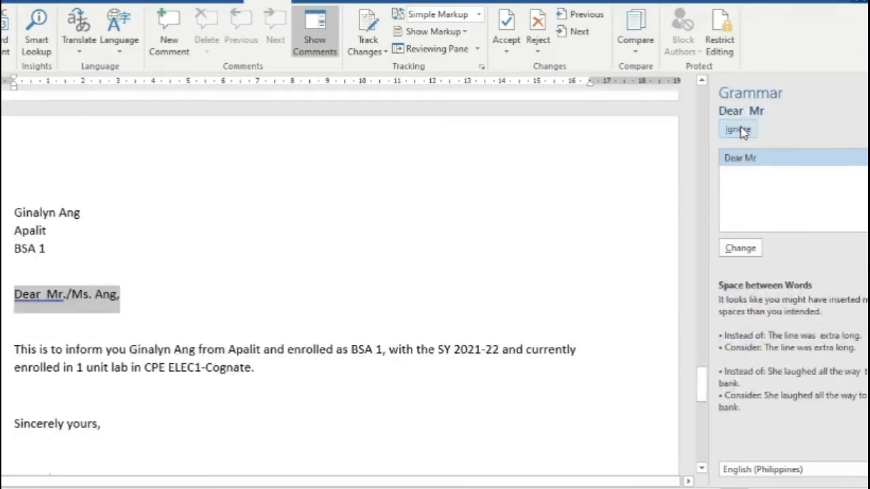
pyautogui.click(739, 130)
pyautogui.click(739, 130)
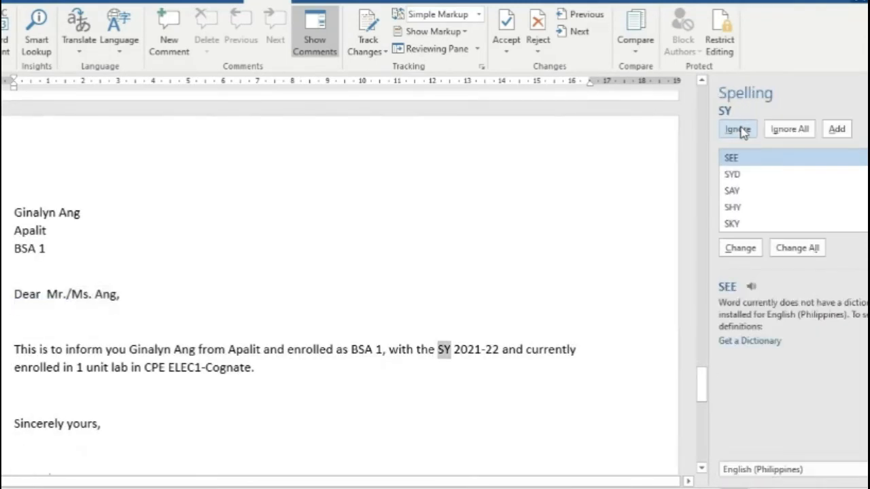
pyautogui.click(739, 130)
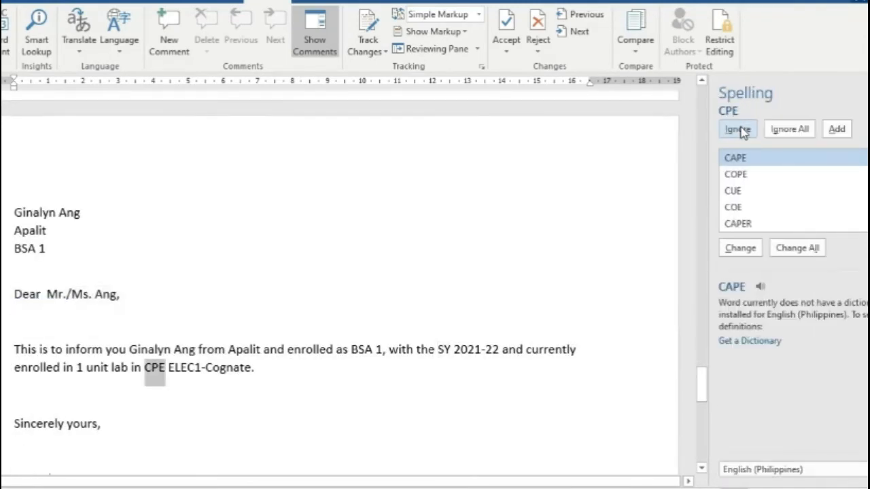
pyautogui.click(739, 130)
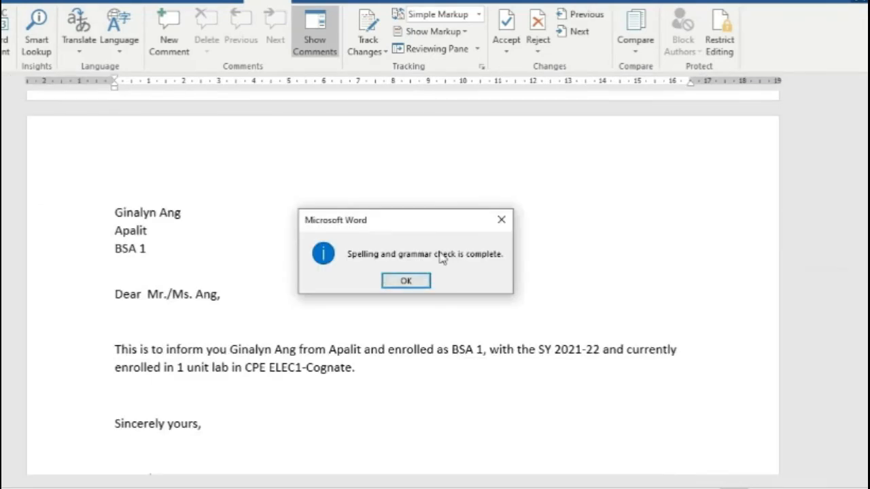
pyautogui.click(405, 280)
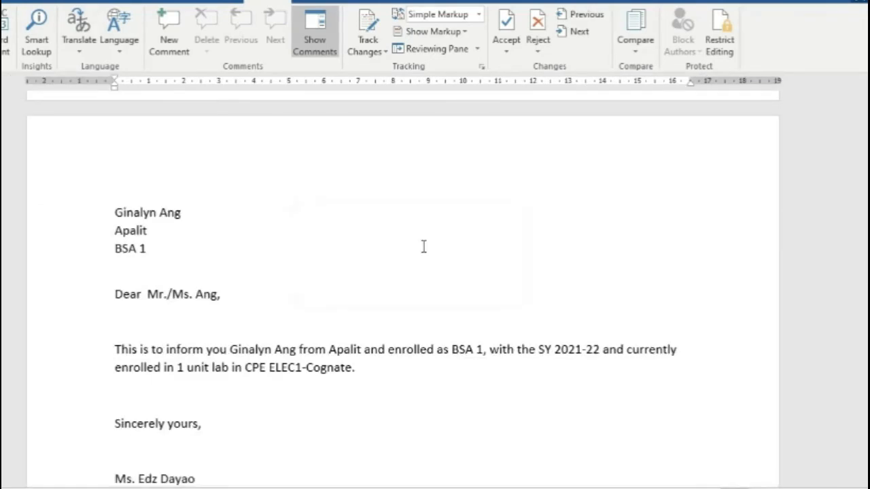
pyautogui.scroll(12, 423, 247)
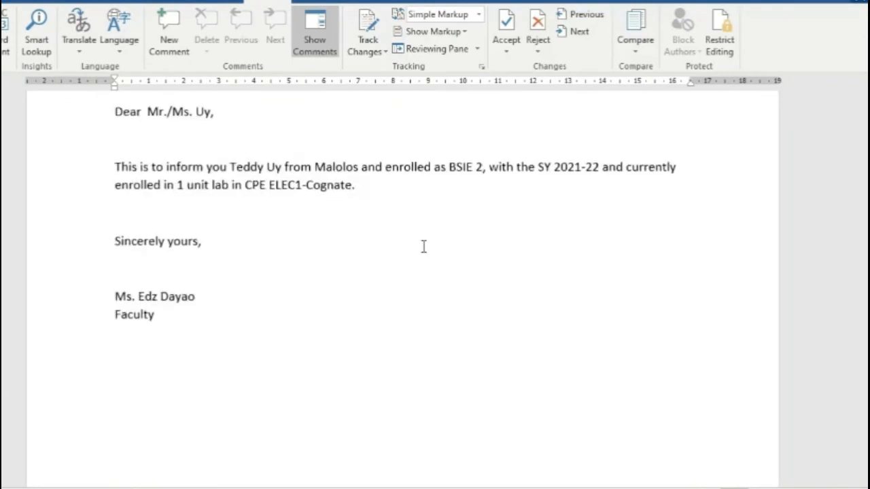
pyautogui.scroll(5, 423, 247)
# Step: Save the merged letters as 4-MAILMERGE in the Desktop COGNATE1-DAYAO folder
pyautogui.click(1, 2)
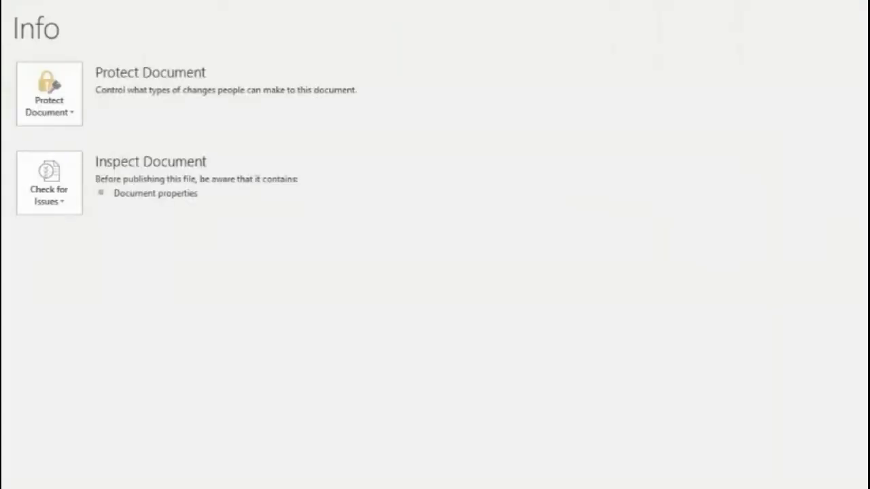
pyautogui.click(2, 135)
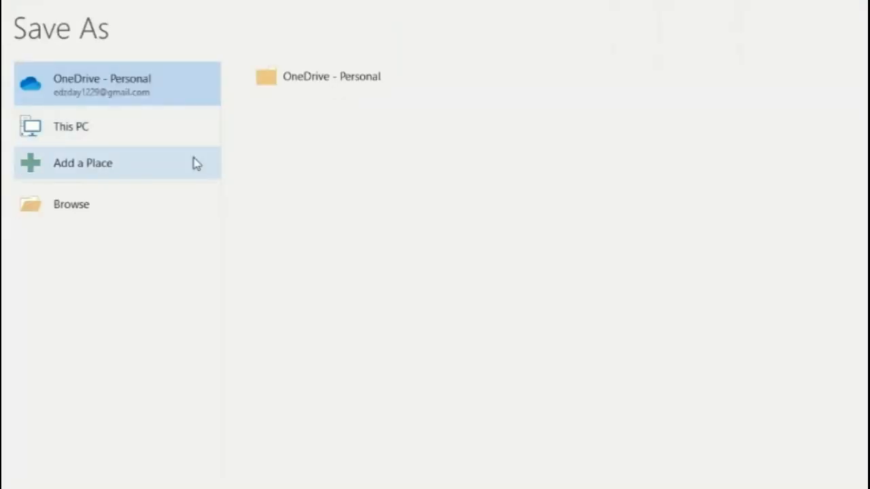
pyautogui.click(92, 204)
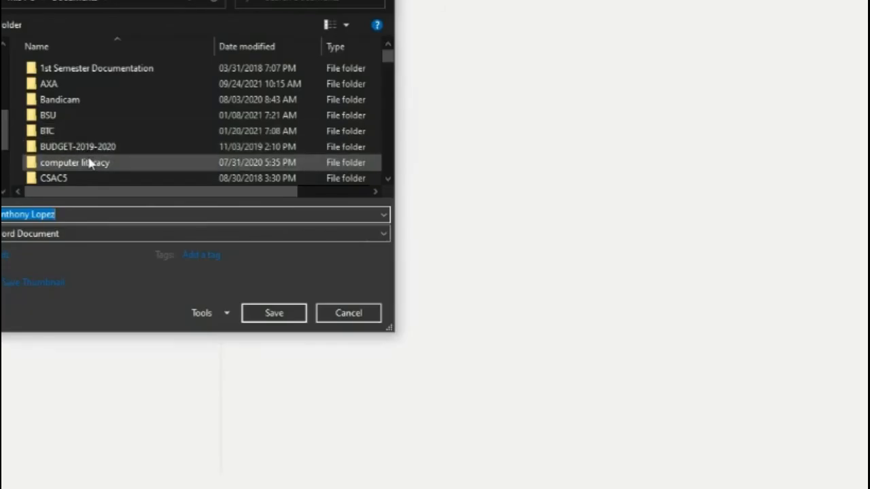
pyautogui.scroll(-2, 91, 161)
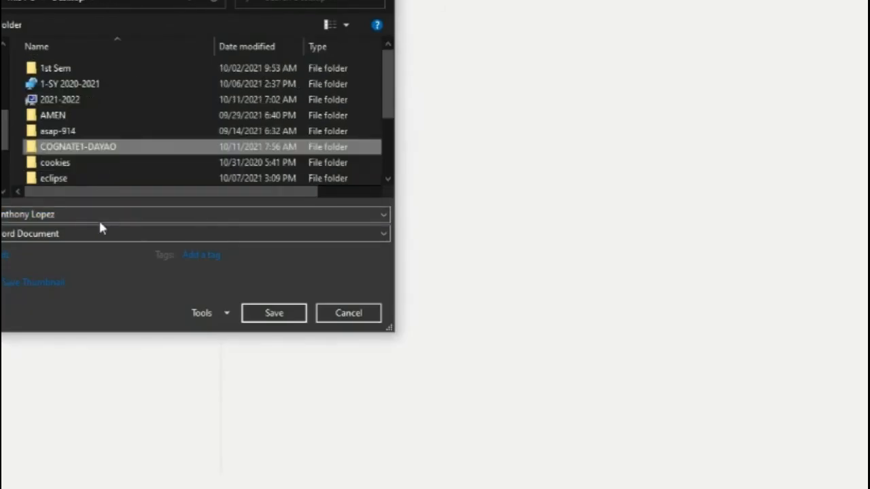
pyautogui.click(100, 214)
pyautogui.write('4-MAIL')
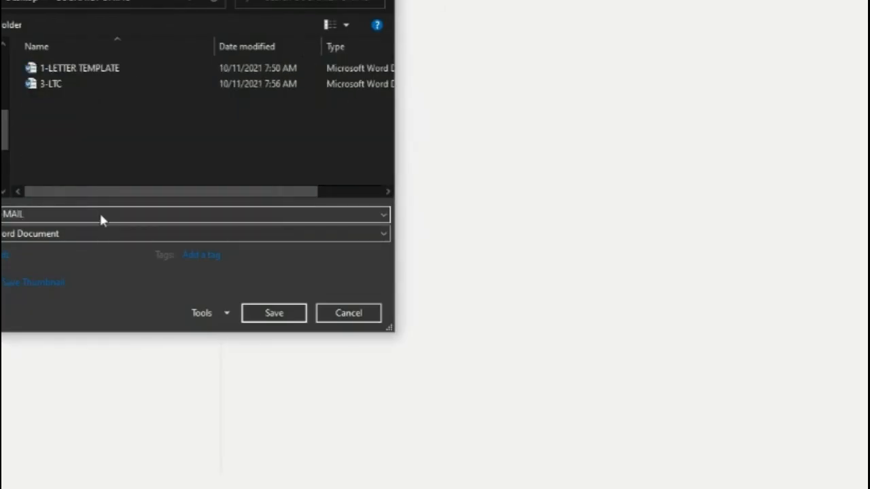
pyautogui.write('MERGE')
pyautogui.press('Return')
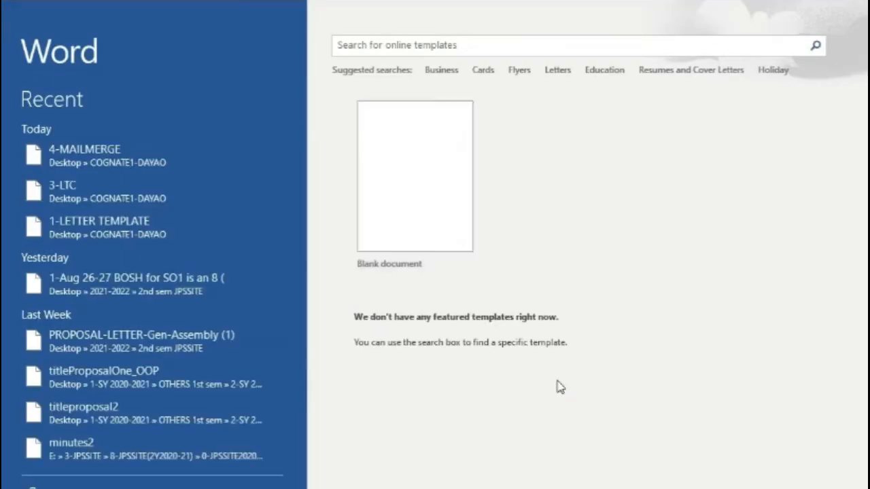
# Step: Dismiss the activation wizard and create a new blank document
pyautogui.click(659, 426)
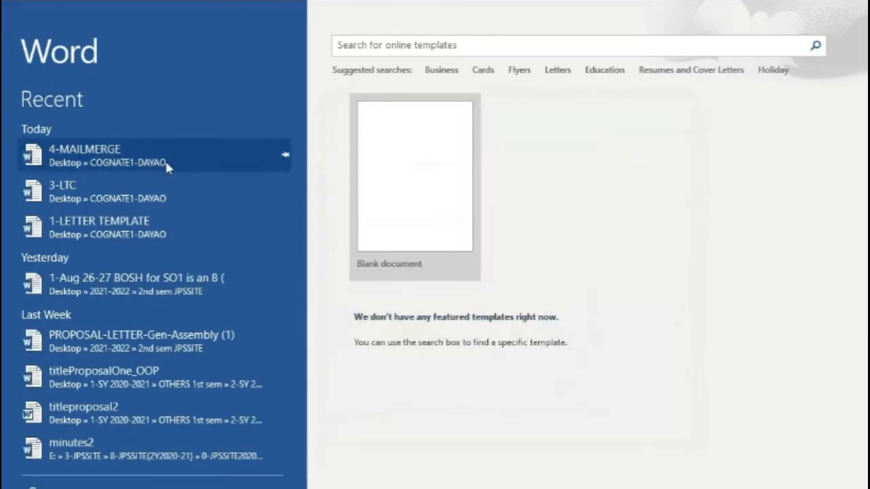
pyautogui.click(384, 212)
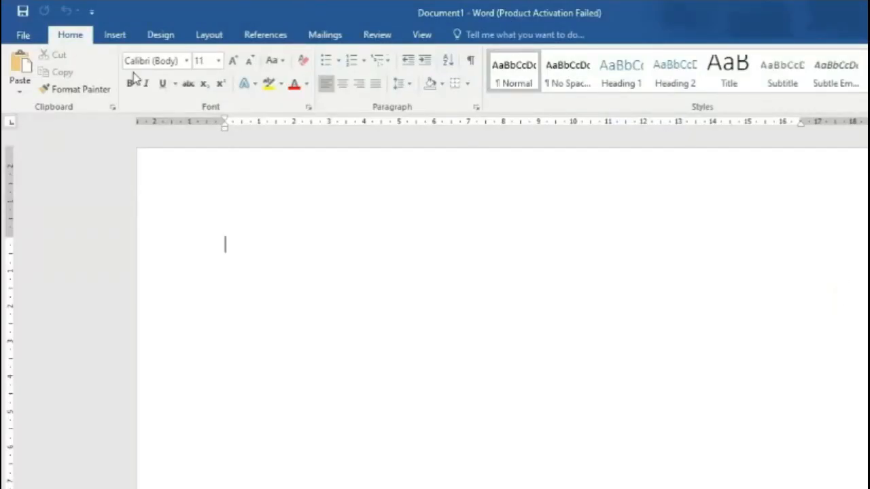
pyautogui.click(323, 34)
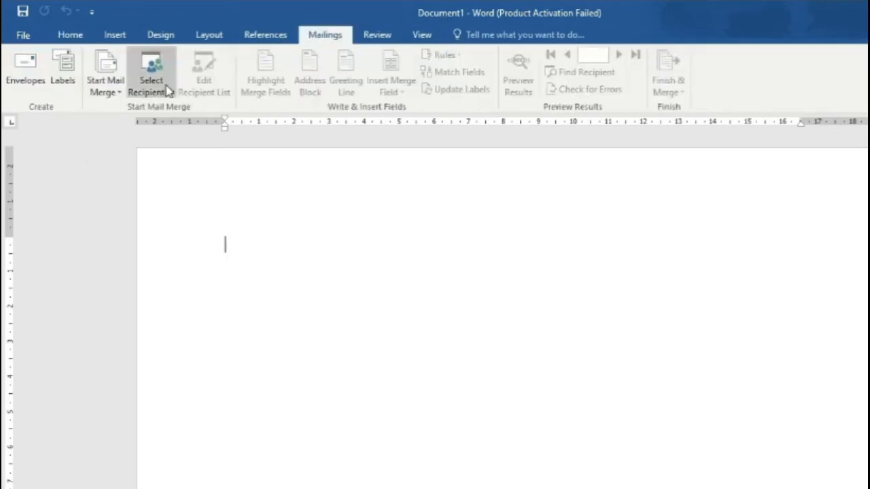
# Step: Set up the blank document as a Size 10 envelope for mail merge
pyautogui.click(106, 95)
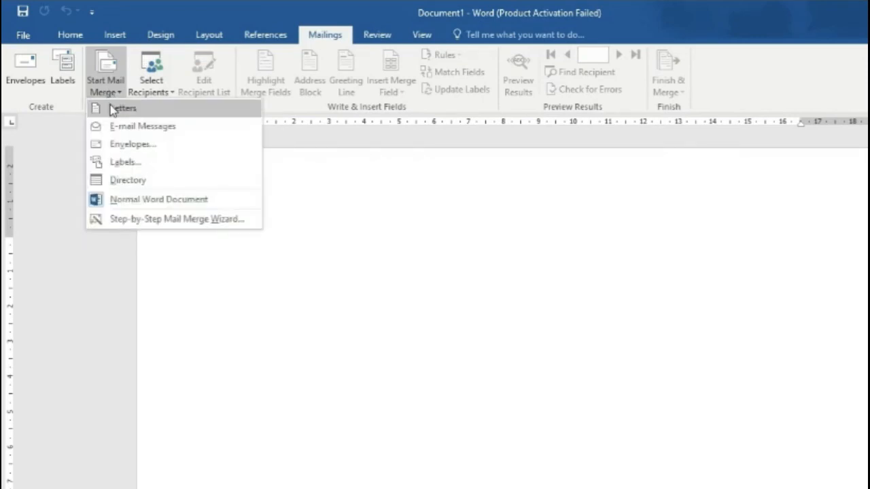
pyautogui.click(171, 154)
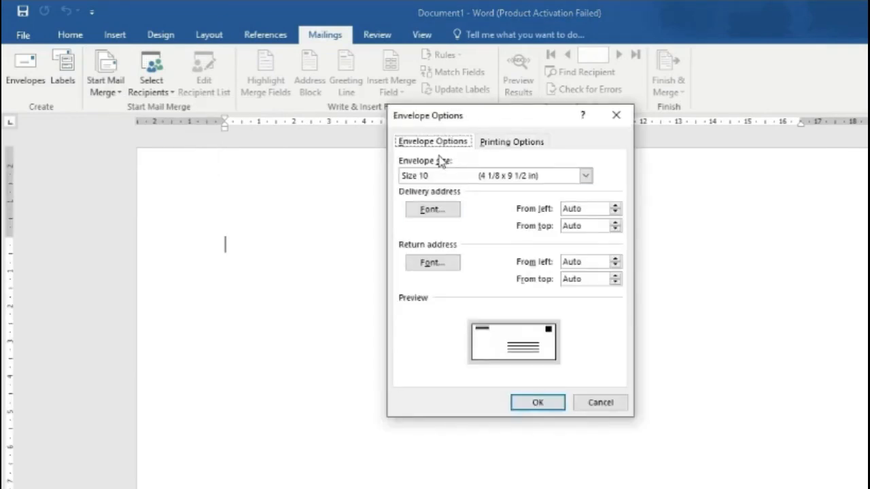
pyautogui.click(540, 405)
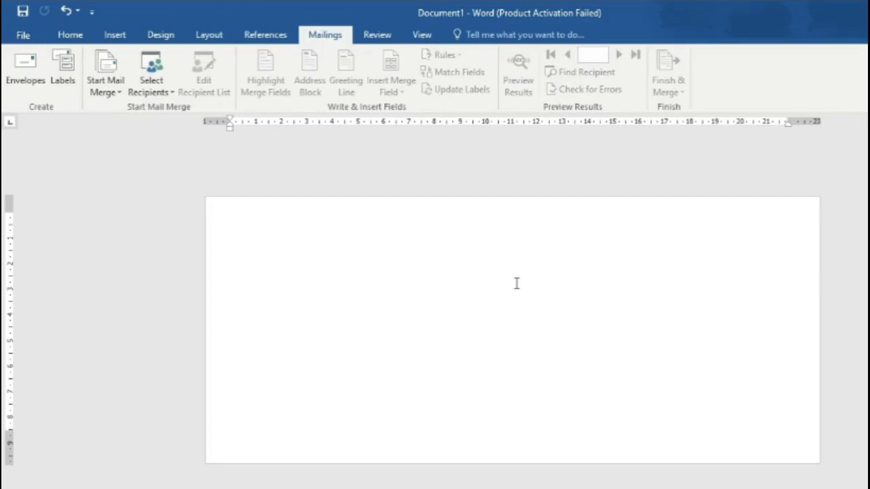
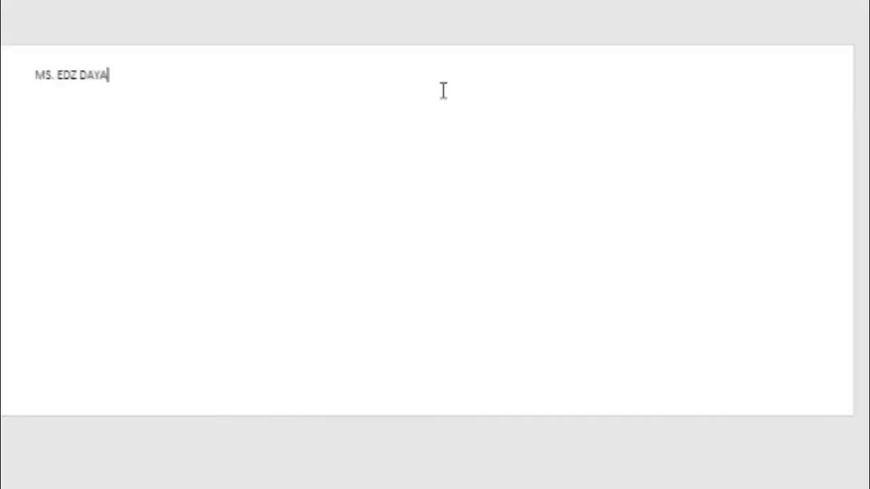
# Step: Enter the sender's name and 'FACULTY, LCUP' as the return address, then place the cursor in the delivery area
pyautogui.press('Return')
pyautogui.write('FACULTY')
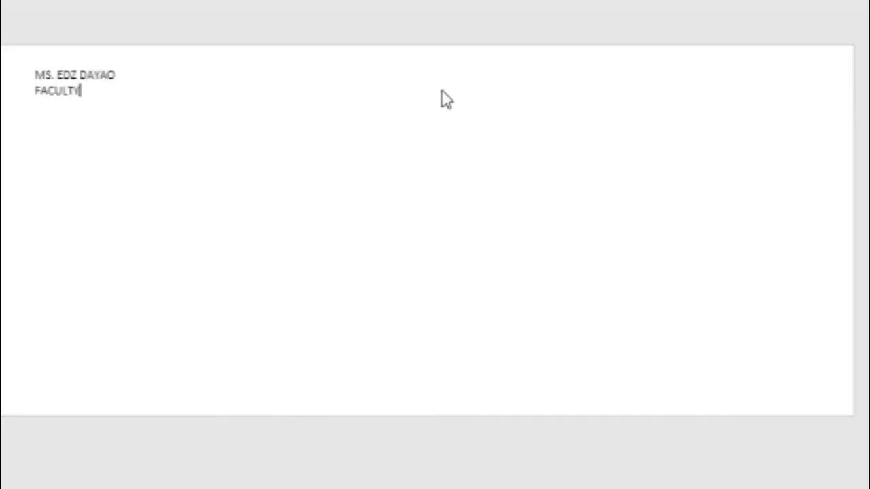
pyautogui.write(', LCUP')
pyautogui.doubleClick(382, 260)
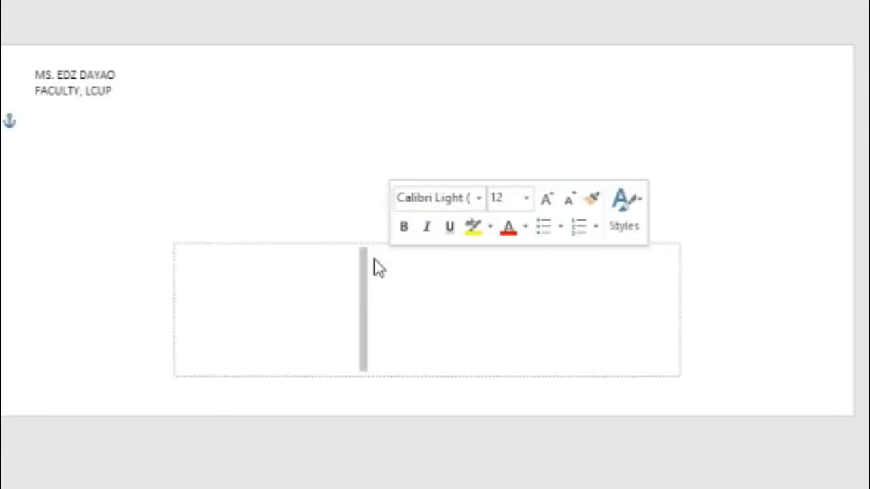
pyautogui.click(371, 277)
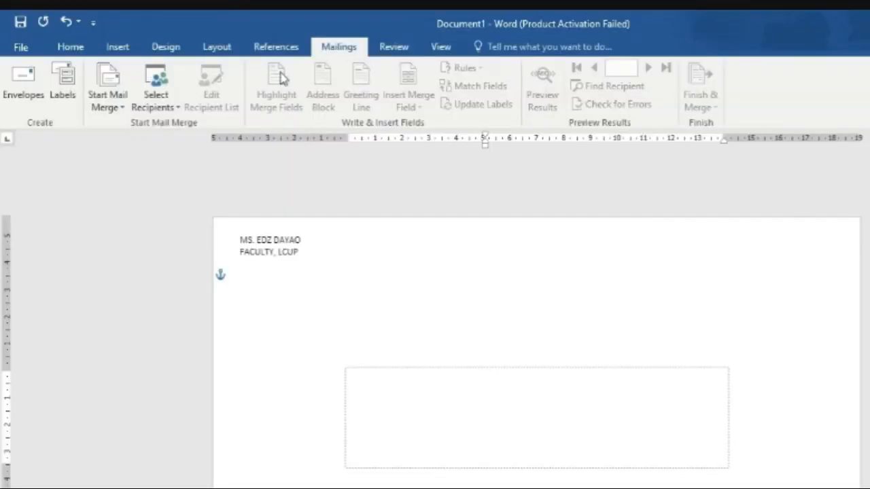
# Step: Use the existing 2-db database from Desktop\COGNATE1-DAYAO as the recipient list
pyautogui.click(157, 106)
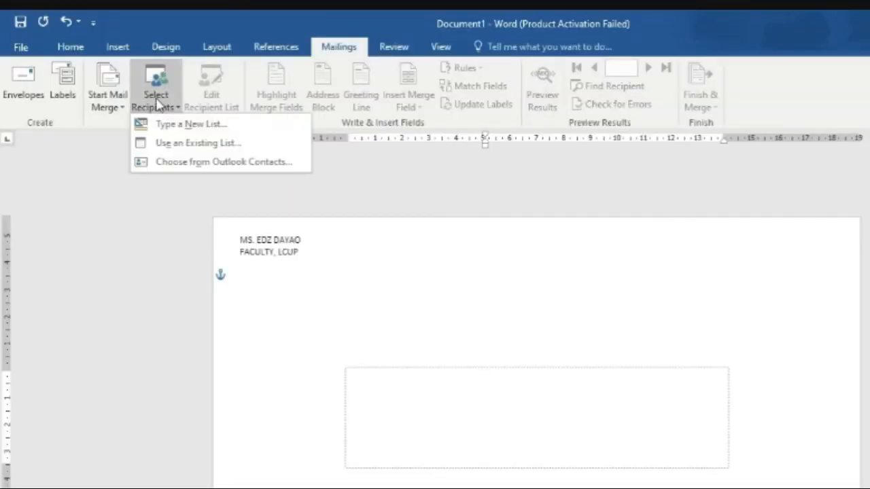
pyautogui.click(178, 144)
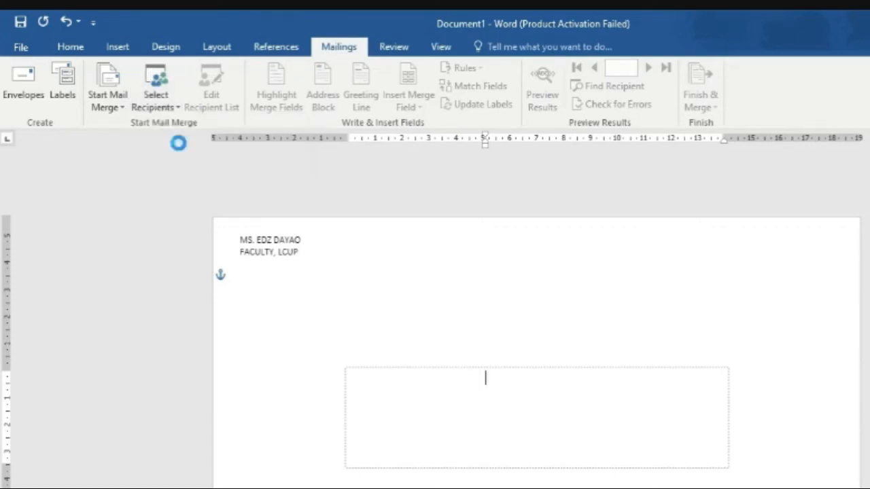
pyautogui.click(156, 108)
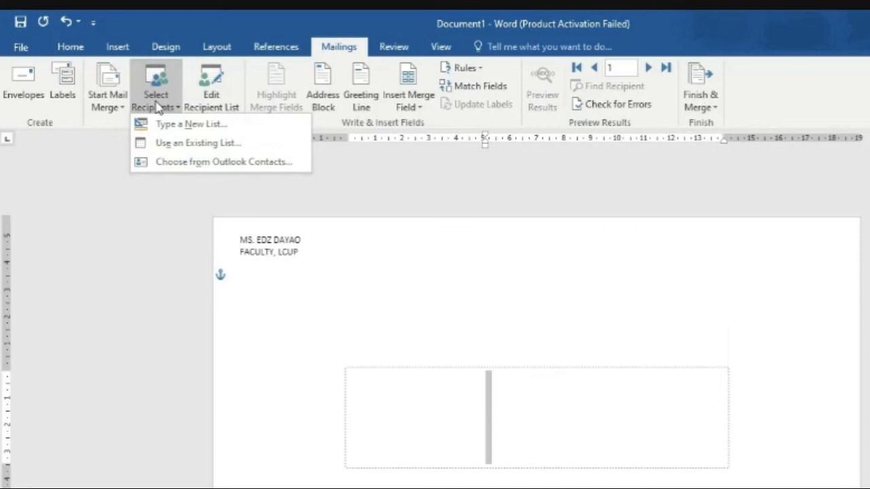
pyautogui.click(178, 143)
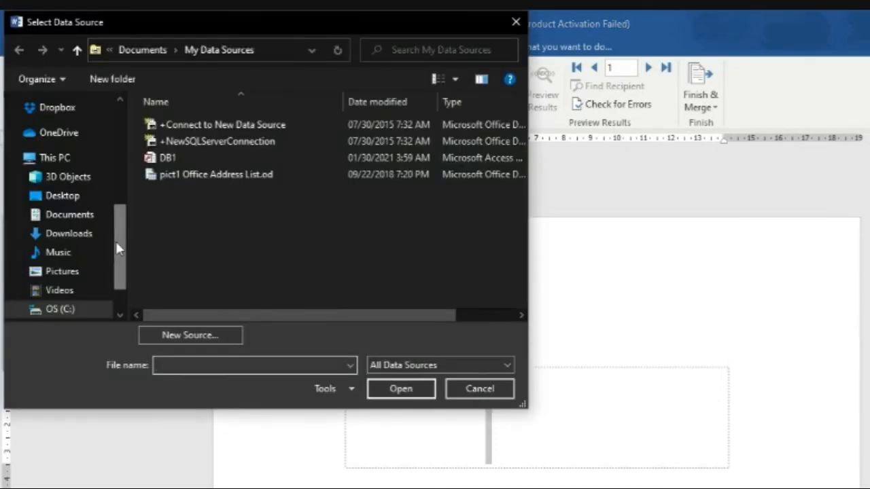
pyautogui.click(89, 196)
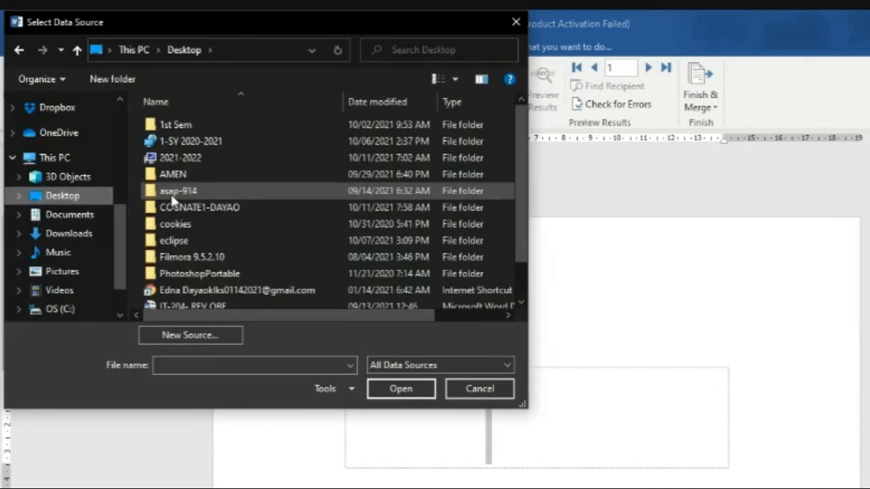
pyautogui.scroll(-1, 270, 245)
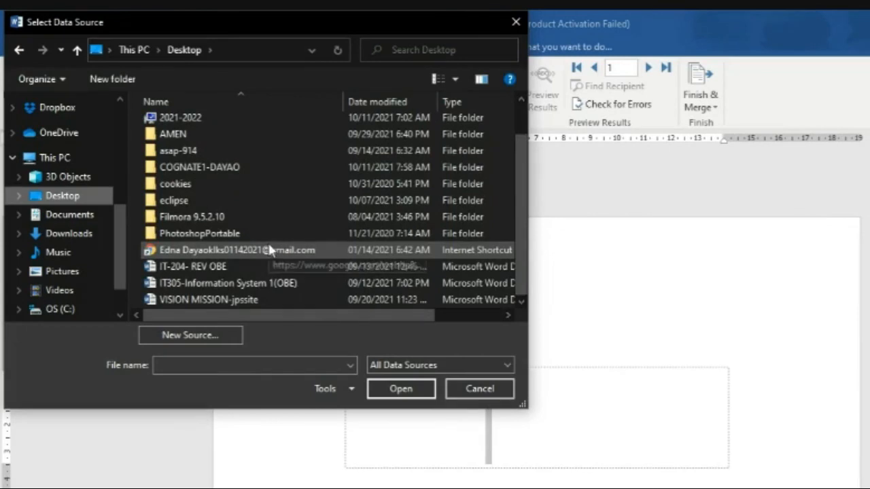
pyautogui.doubleClick(225, 170)
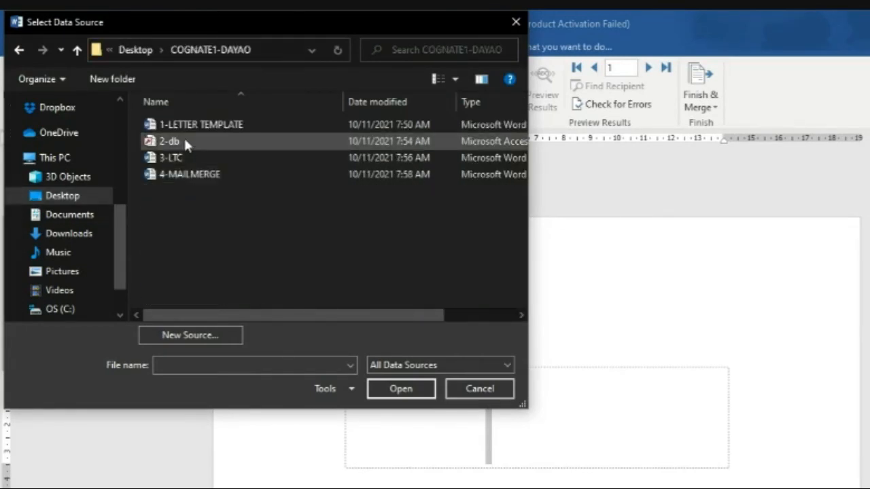
pyautogui.doubleClick(185, 141)
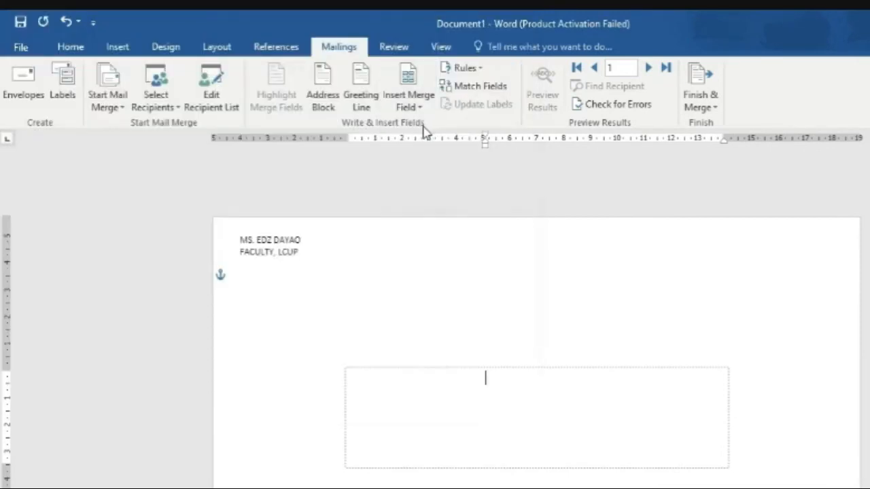
# Step: Put the «NAME» and «SURNAME» merge fields on the first address line
pyautogui.click(417, 111)
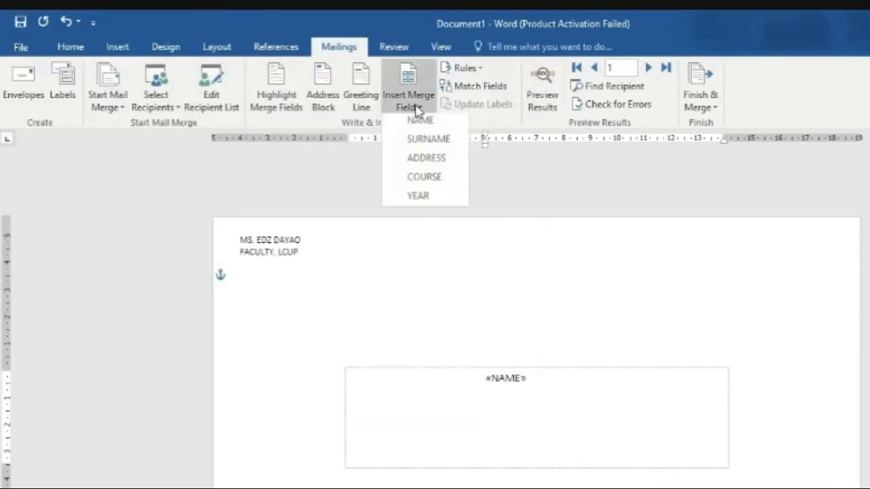
pyautogui.click(572, 378)
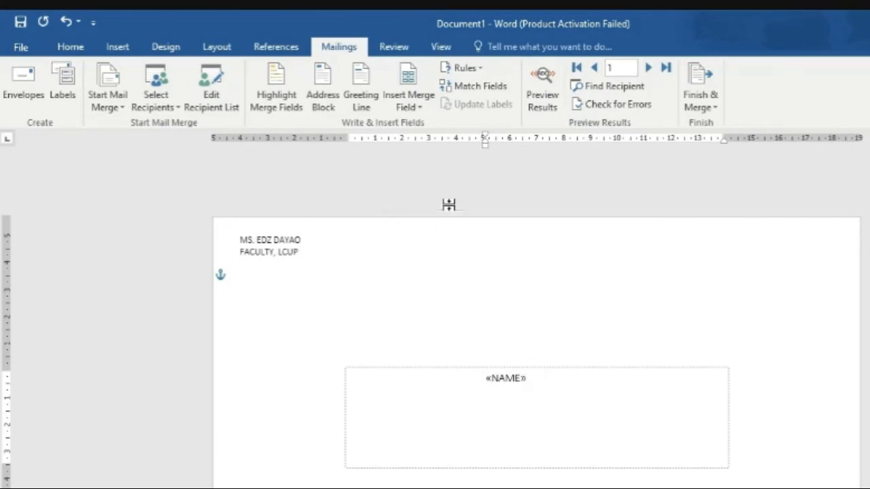
pyautogui.click(422, 111)
pyautogui.click(427, 133)
pyautogui.press('Return')
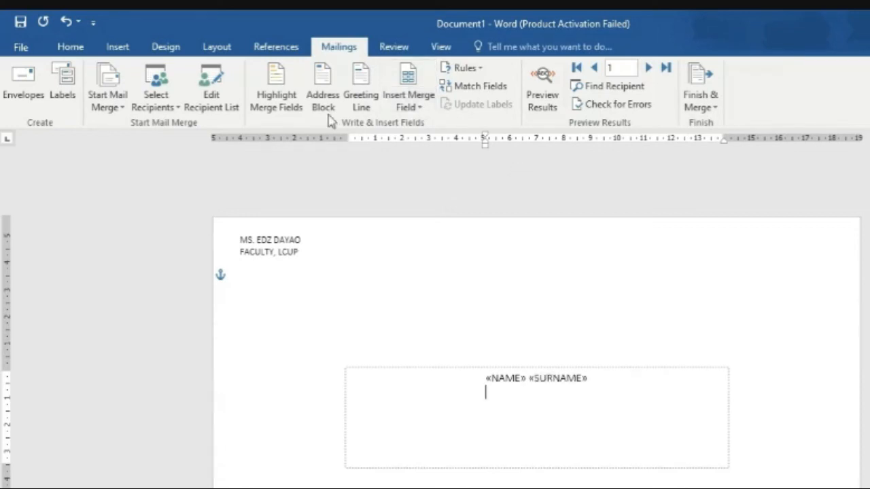
# Step: Add «ADDRESS» on the second line and «COURSE» «YEAR» on the third line
pyautogui.click(426, 108)
pyautogui.click(429, 162)
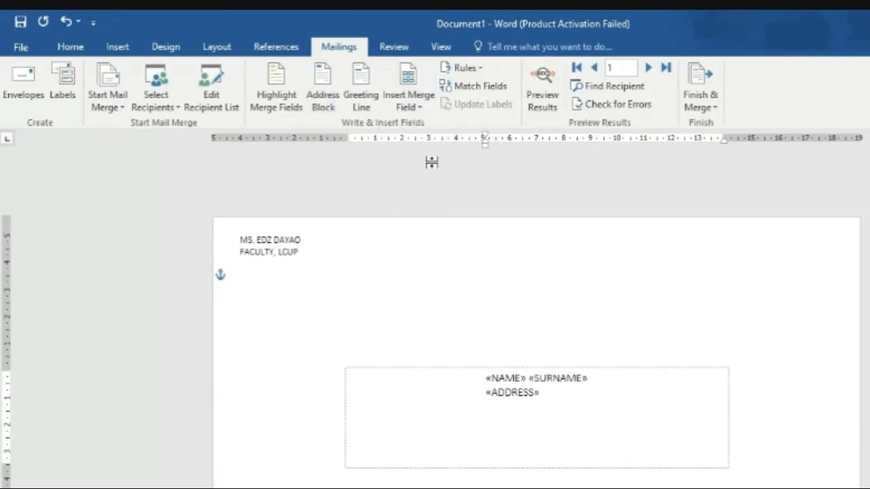
pyautogui.click(421, 109)
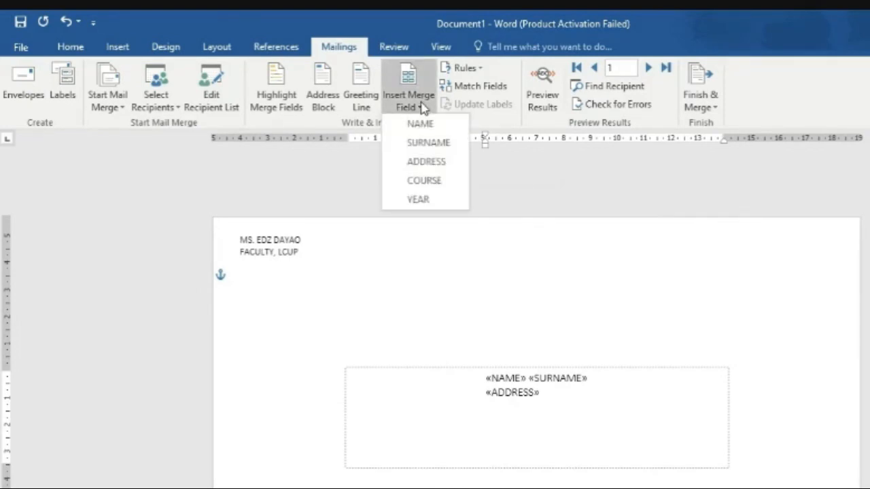
pyautogui.click(422, 108)
pyautogui.click(424, 110)
pyautogui.click(437, 188)
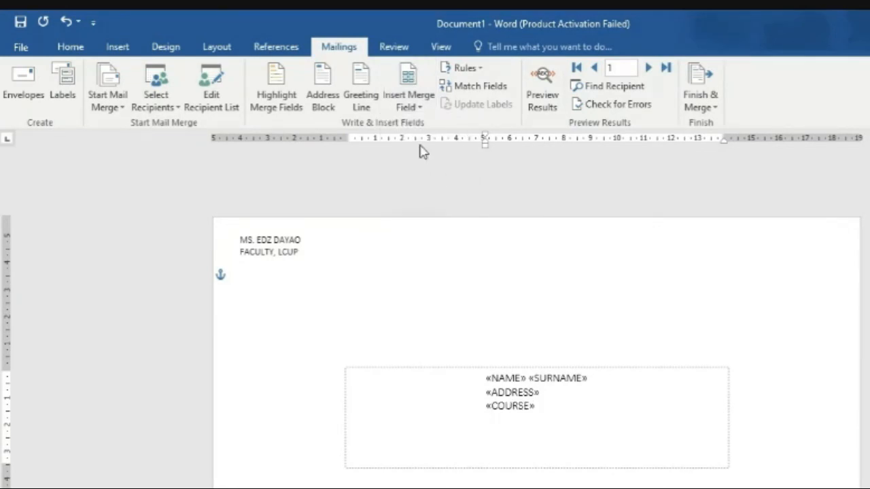
pyautogui.click(409, 106)
pyautogui.click(440, 201)
pyautogui.click(701, 102)
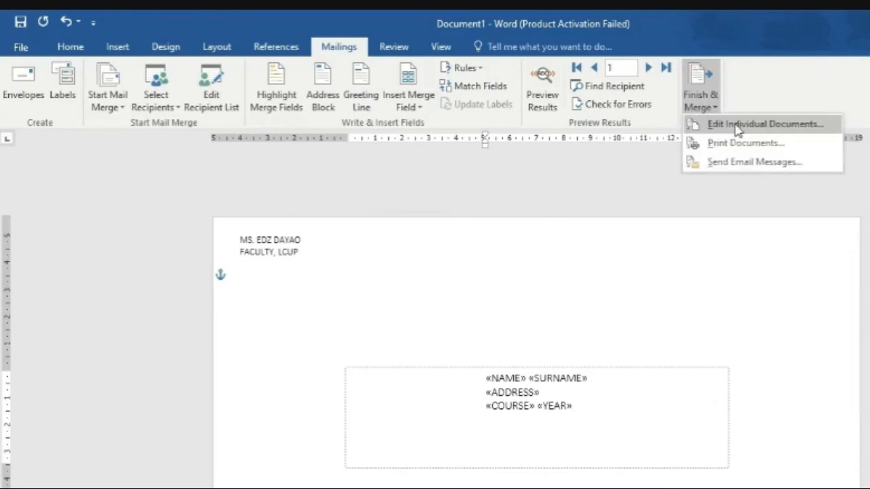
# Step: Merge all records into a new document of individual envelopes and review them
pyautogui.click(738, 123)
pyautogui.click(523, 332)
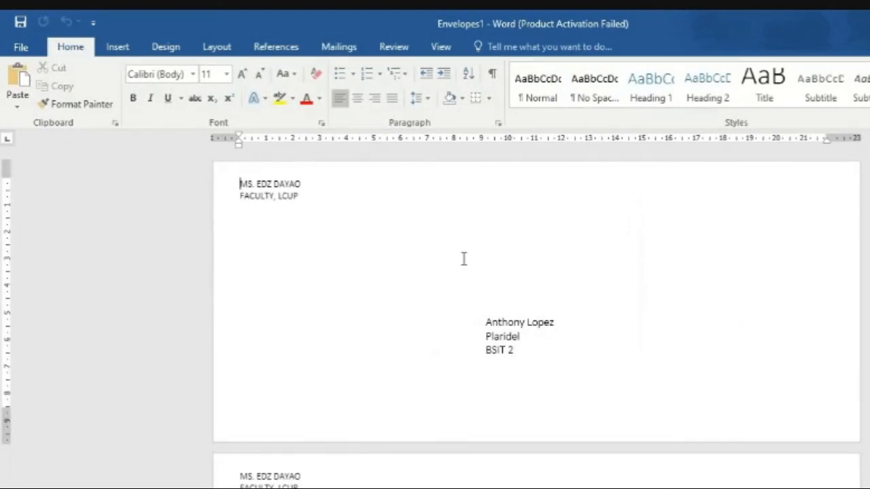
pyautogui.scroll(-7, 530, 349)
pyautogui.scroll(-7, 537, 339)
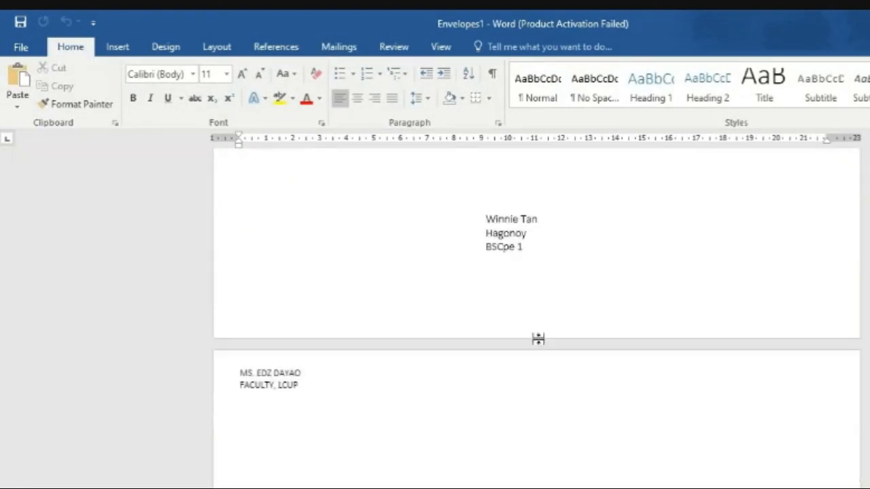
pyautogui.scroll(-6, 553, 379)
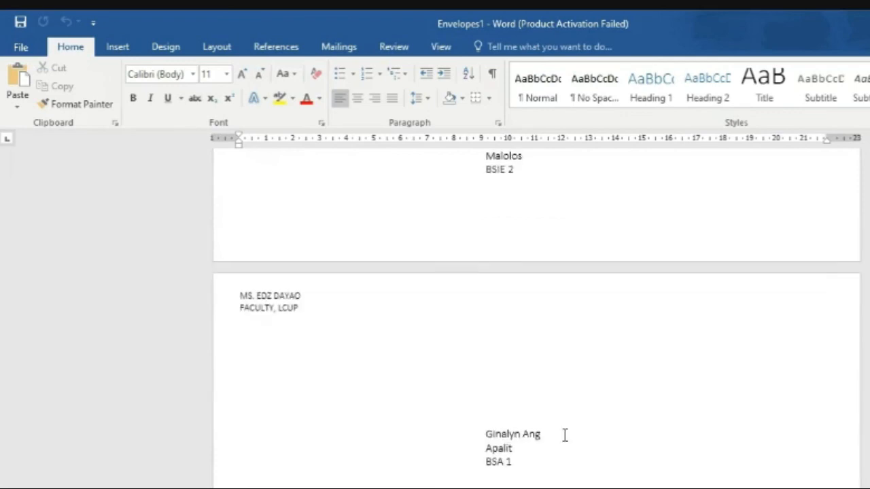
pyautogui.scroll(5, 567, 437)
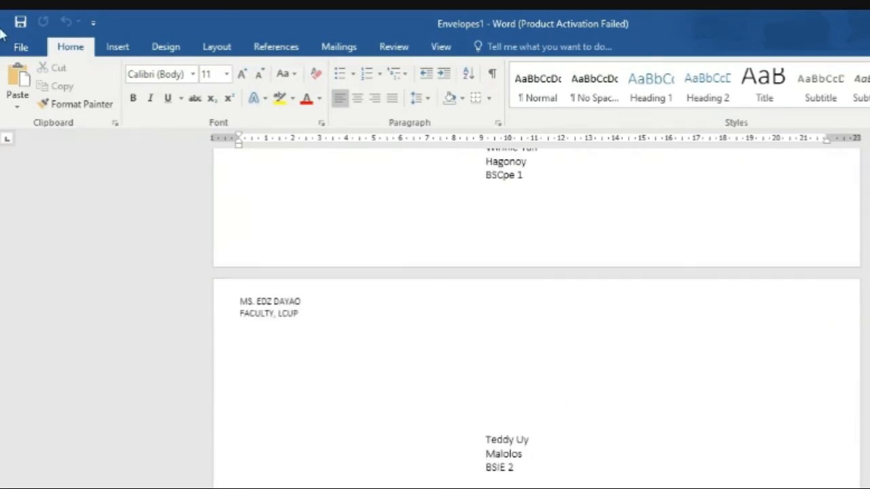
# Step: Save the merged envelopes as 5-ENVELOPE in the project folder
pyautogui.click(20, 48)
pyautogui.click(47, 206)
pyautogui.click(174, 223)
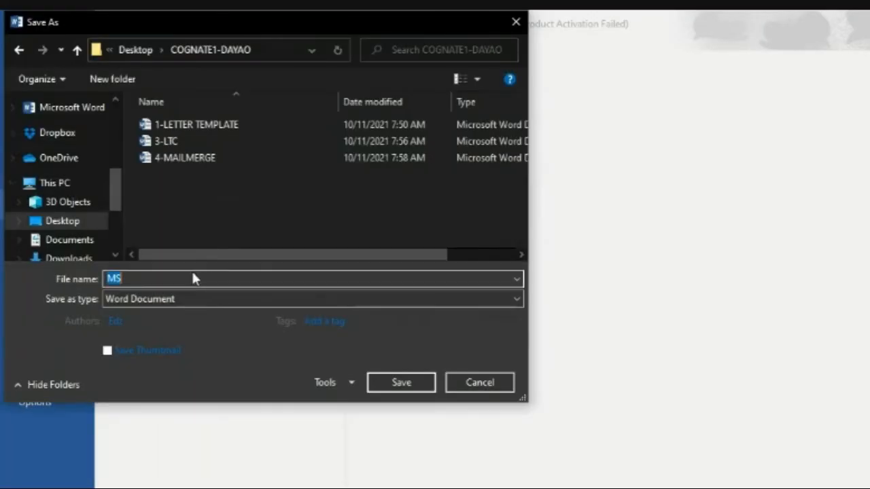
pyautogui.click(191, 278)
pyautogui.press('BackSpace')
pyautogui.press('BackSpace')
pyautogui.write('5-ENVELOPE')
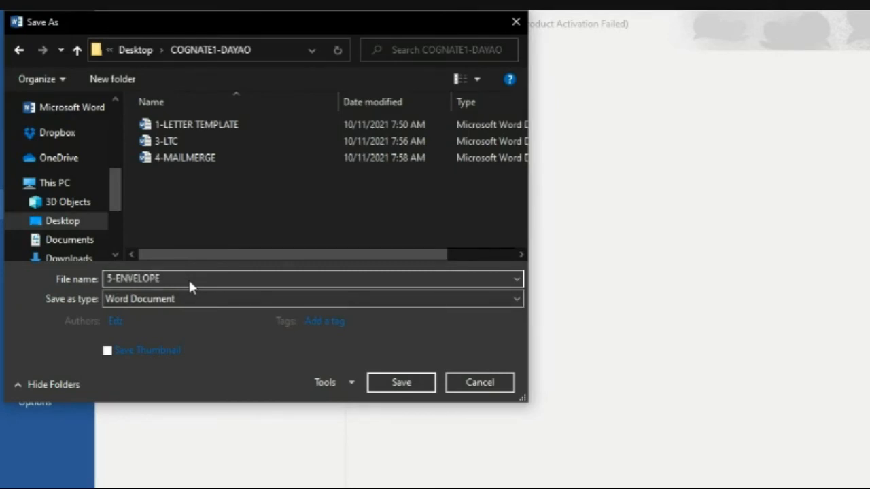
pyautogui.press('Return')
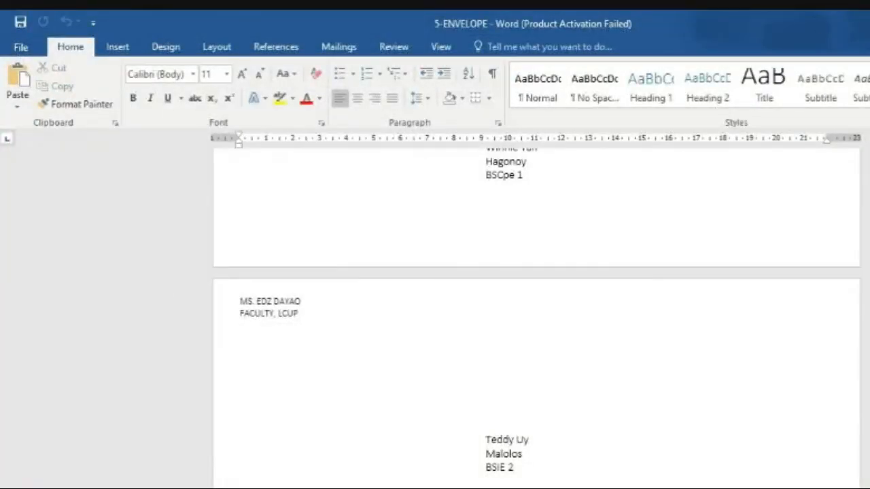
pyautogui.hotkey('alt', 'Tab')
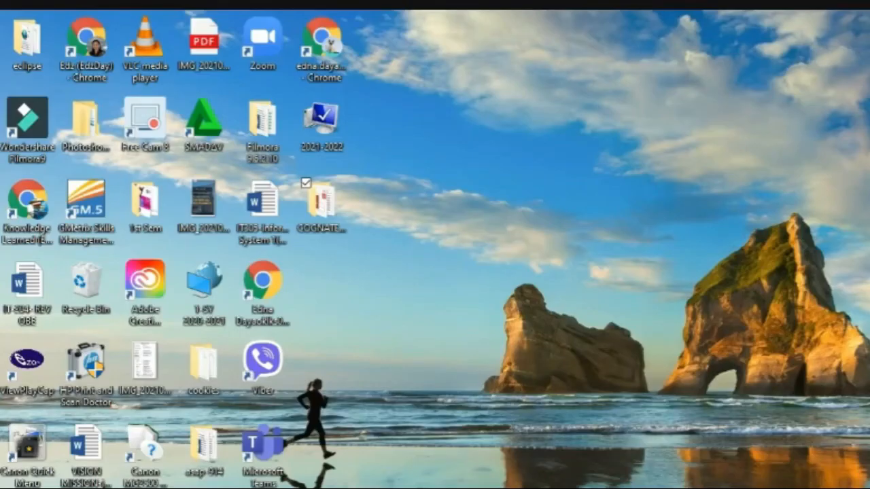
# Step: Compress the project folder into COGNATE1-DAYAO.rar and place the archive beside the folder
pyautogui.click(326, 219)
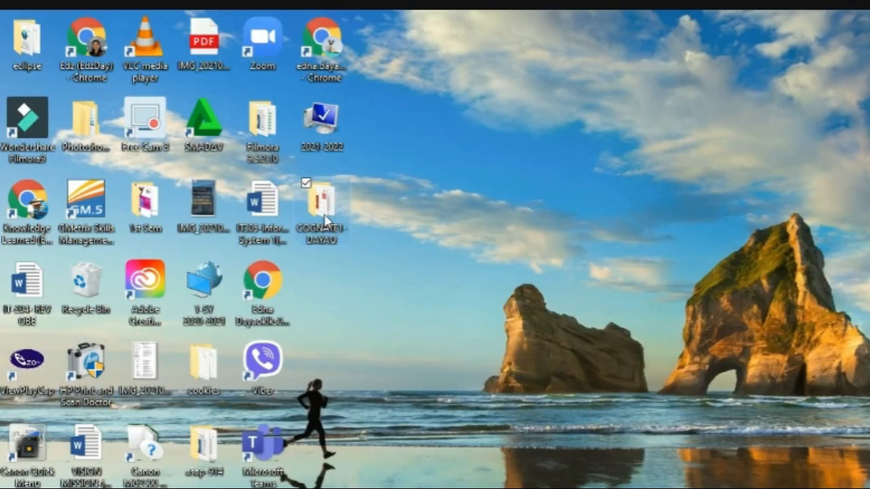
pyautogui.rightClick(326, 219)
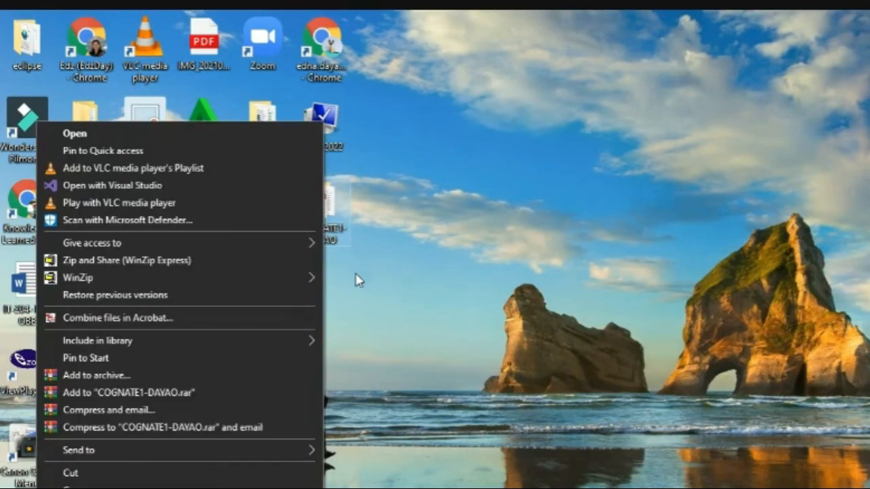
pyautogui.rightClick(324, 225)
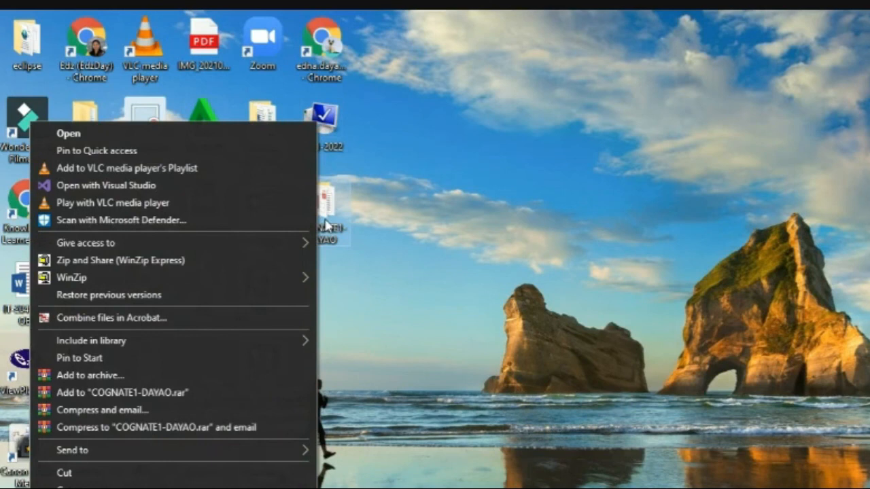
pyautogui.click(79, 393)
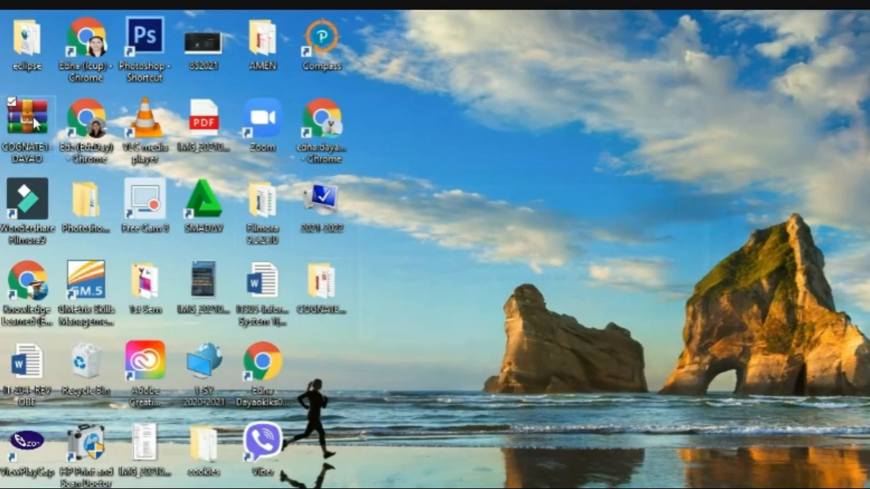
pyautogui.moveTo(34, 122); pyautogui.dragTo(333, 212)
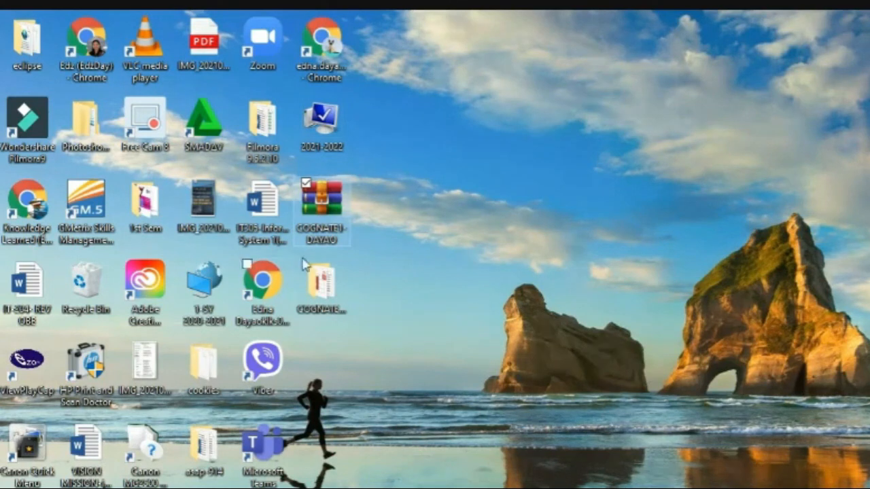
# Step: Open the COGNATE1-DAYAO folder and select the 2-db Access database
pyautogui.click(322, 291)
pyautogui.doubleClick(323, 291)
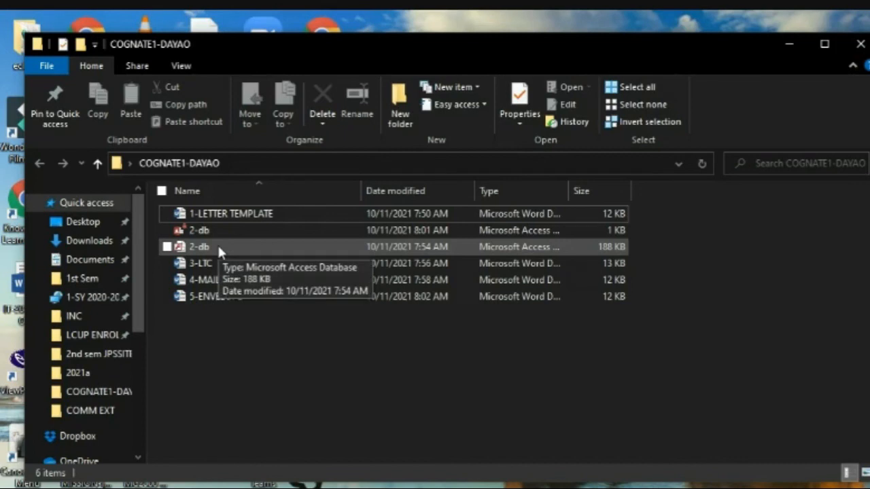
pyautogui.click(218, 248)
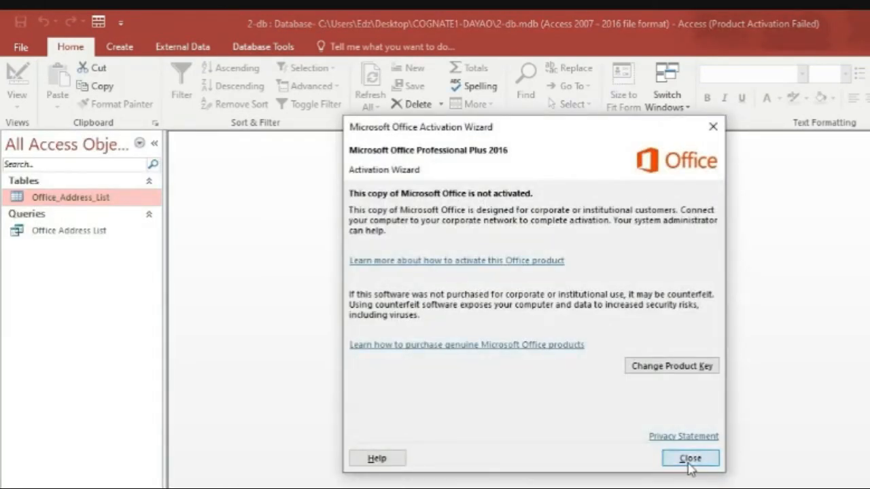
# Step: Dismiss the activation notice and open the Office Address List query's four student records
pyautogui.click(688, 460)
pyautogui.click(91, 238)
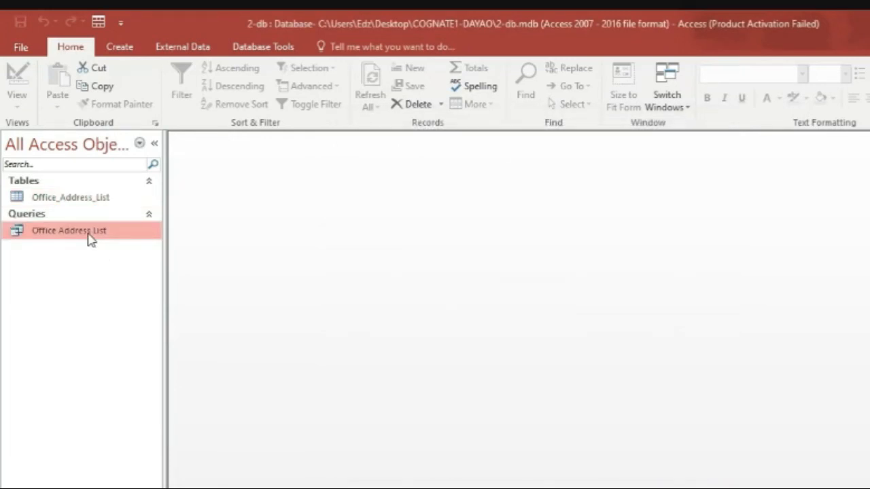
pyautogui.doubleClick(91, 238)
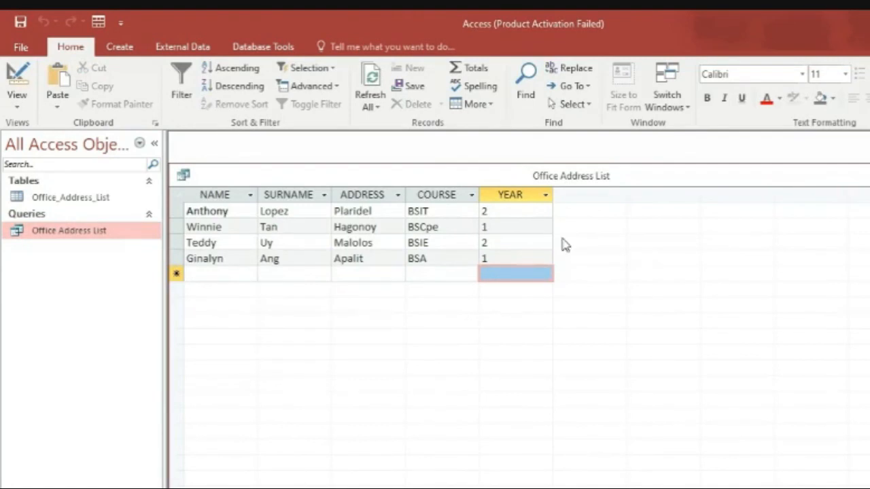